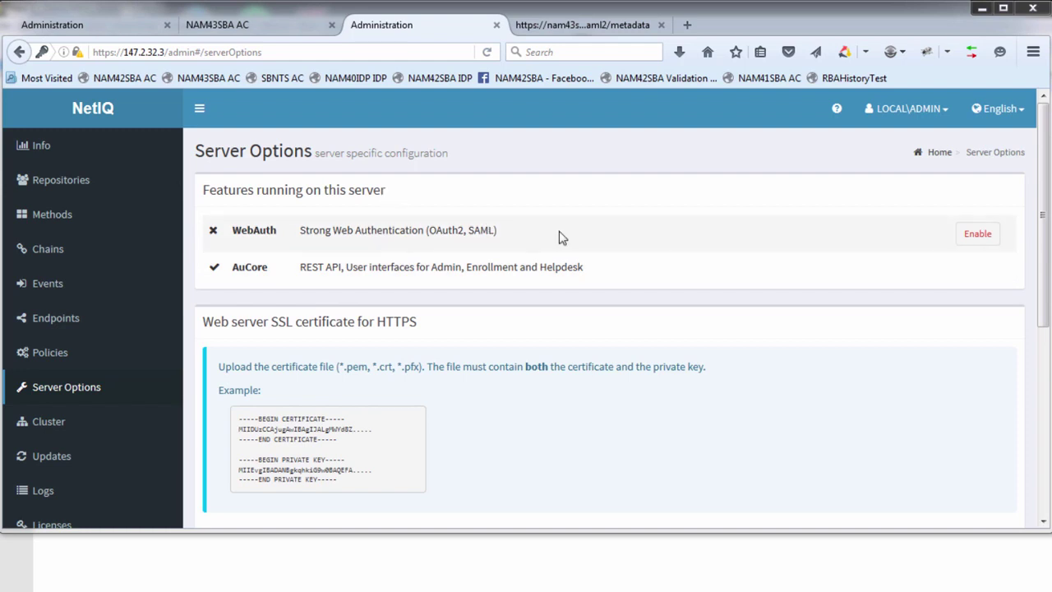
- Start enabling WebAuth in Server Options, which raises the 4Gb RAM warning confirmation
click(979, 234)
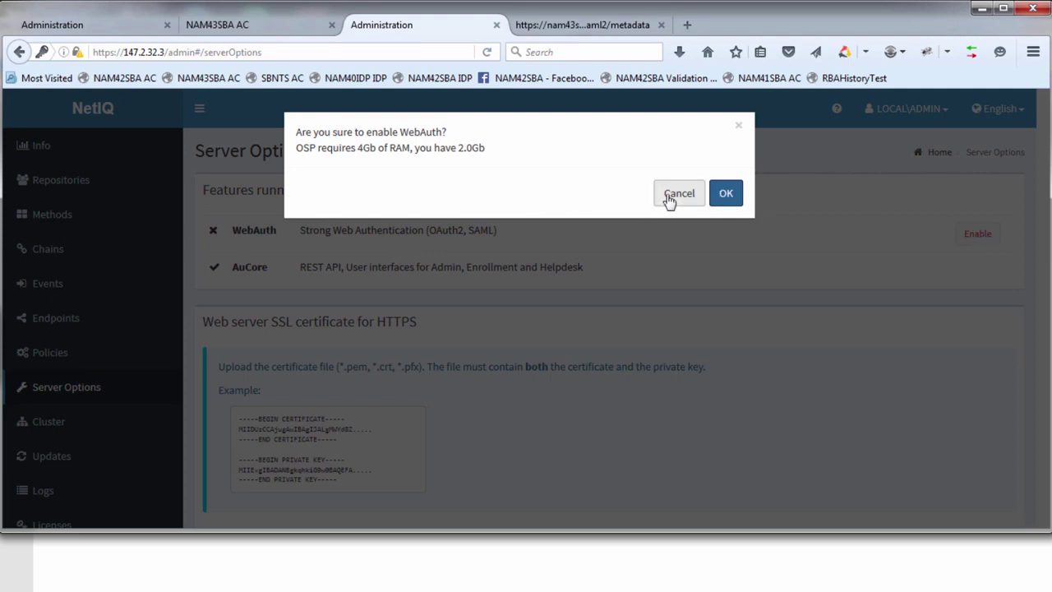
- Confirm enabling WebAuth despite the RAM warning, then show the aaf53 server's Events list
click(721, 197)
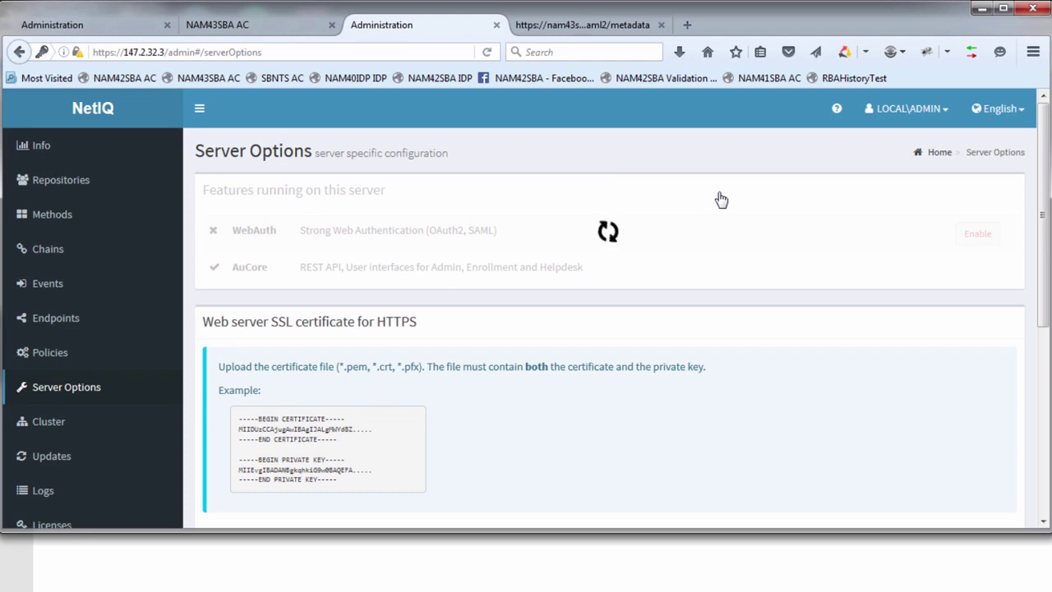
click(89, 23)
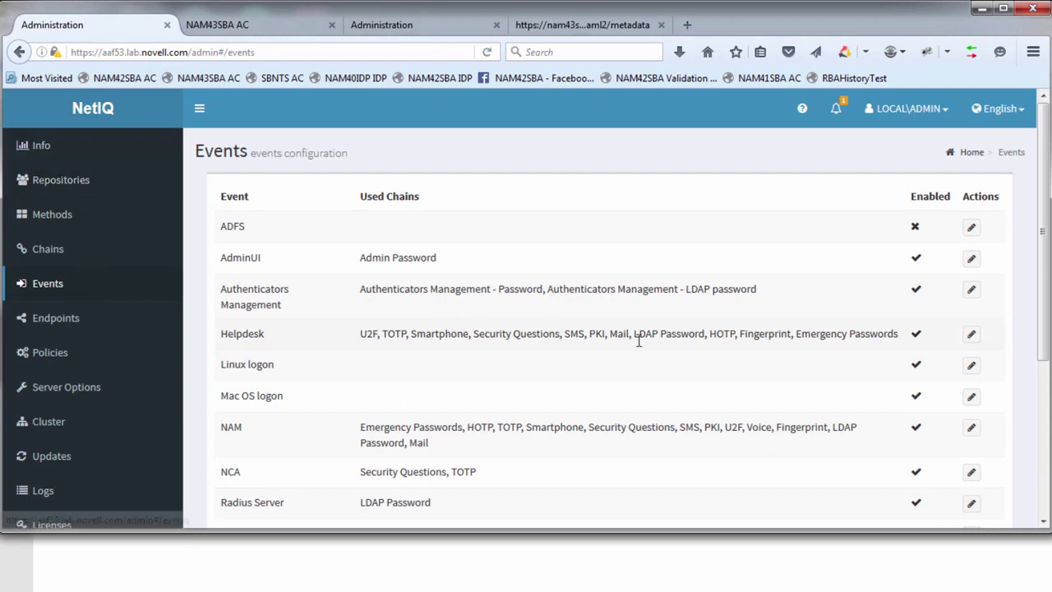
- Open the SAML 2.0 Event for editing and keep SAML2 as its event type
drag(1046, 358, 1048, 458)
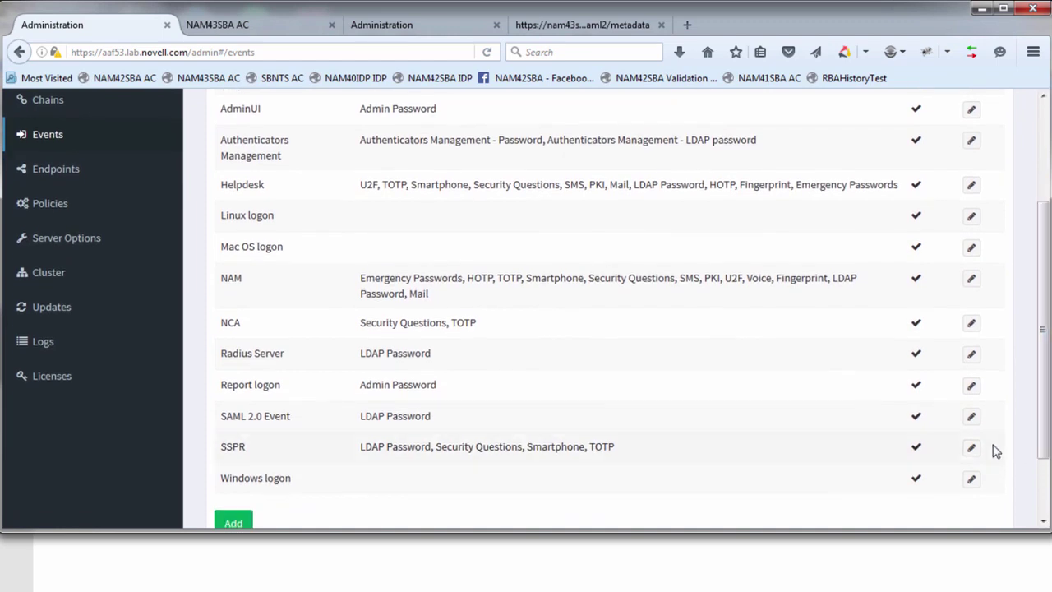
click(971, 418)
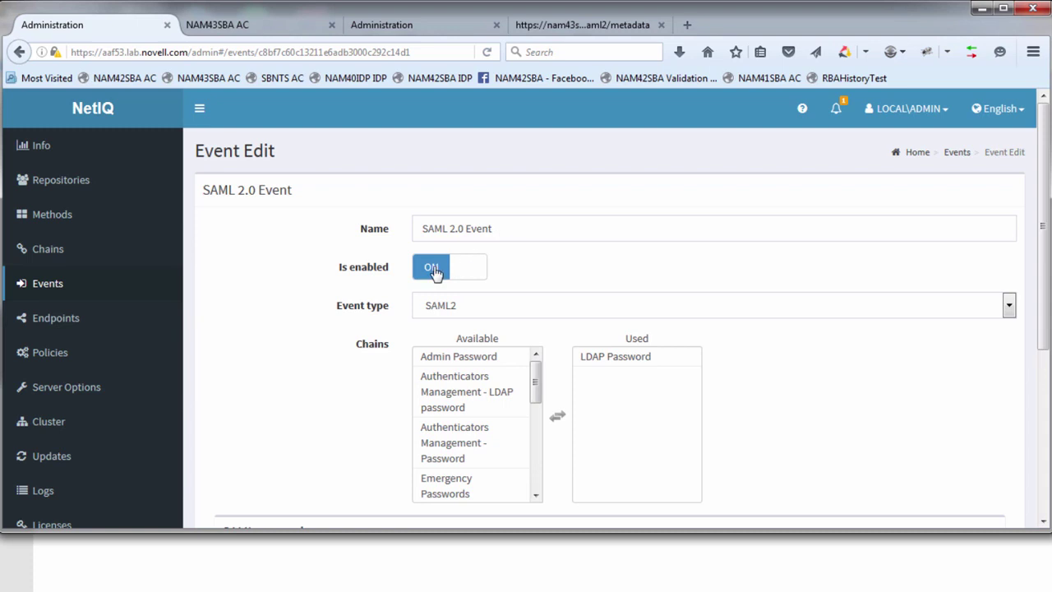
click(473, 309)
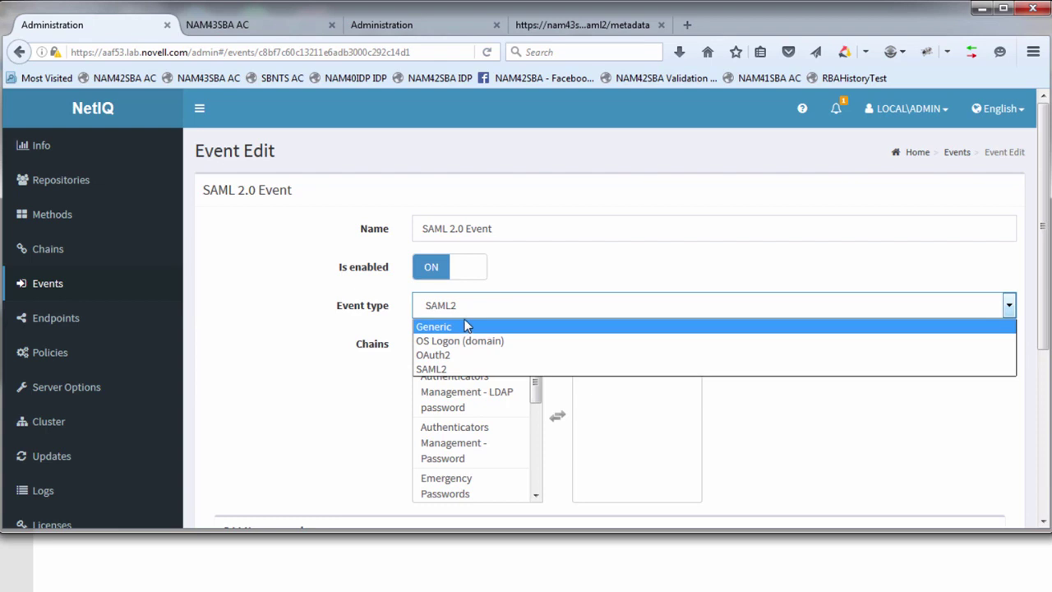
click(468, 312)
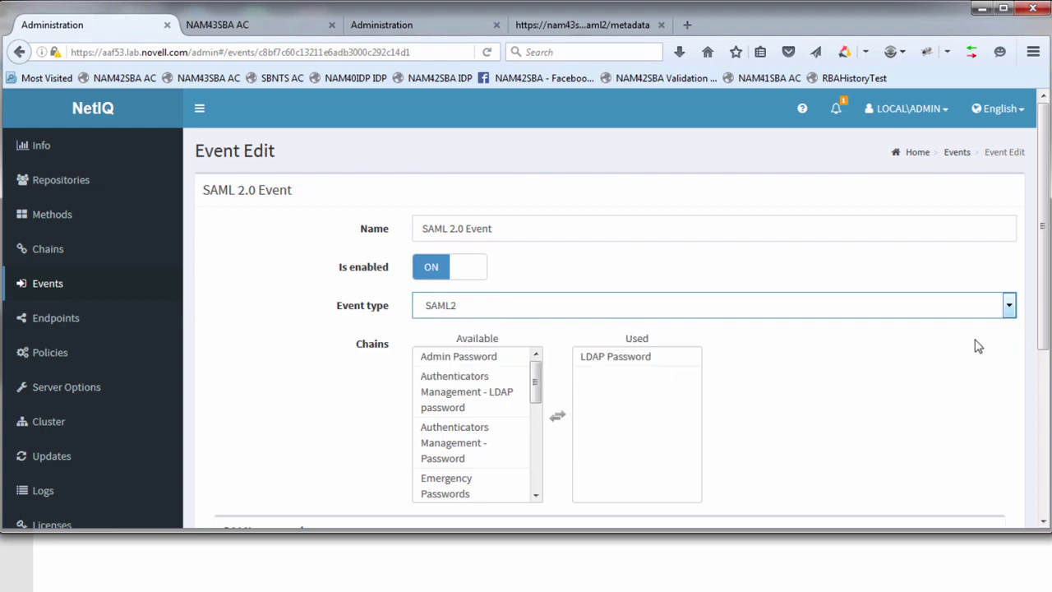
- Select the LDAP Password chain as used and view the nam43sba SAML2 metadata
drag(1042, 350, 1045, 421)
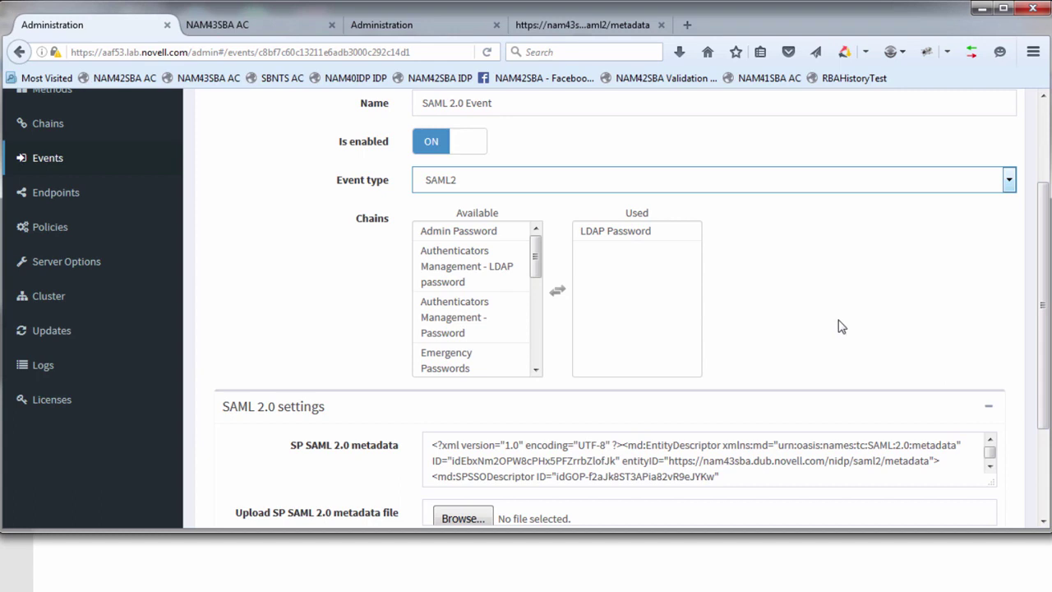
click(616, 231)
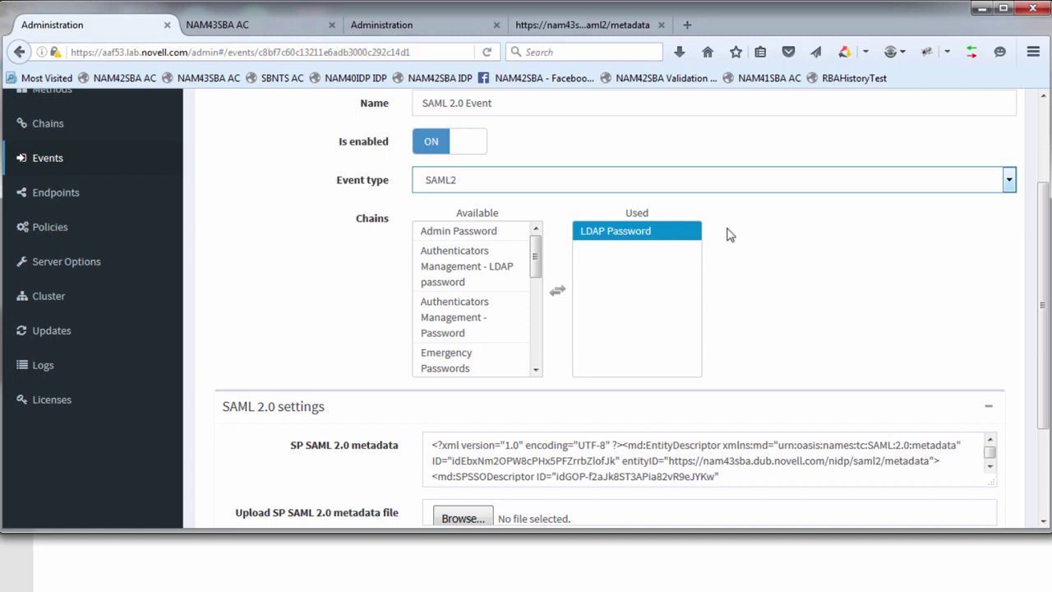
drag(1046, 304, 1046, 376)
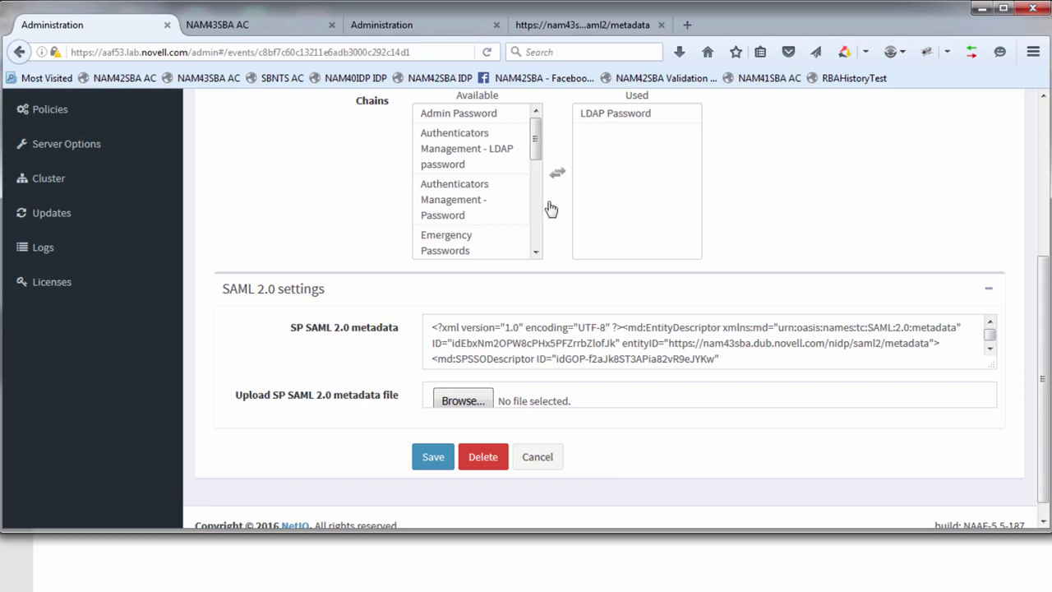
click(609, 25)
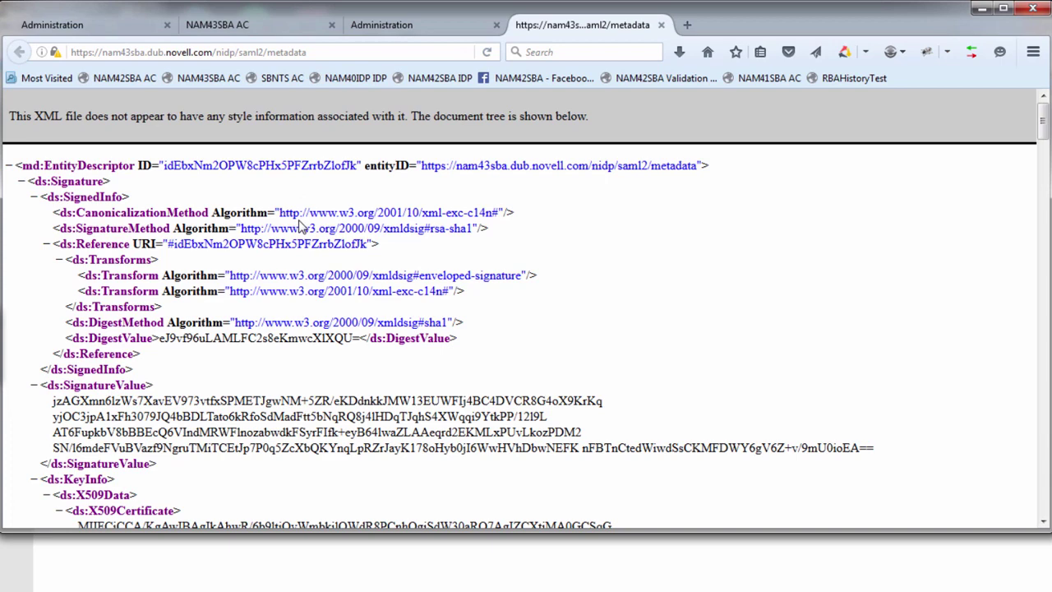
- In the metadata page source, select the EntityDescriptor header and the SPSSODescriptor section to the end, then copy
key(ctrl+u)
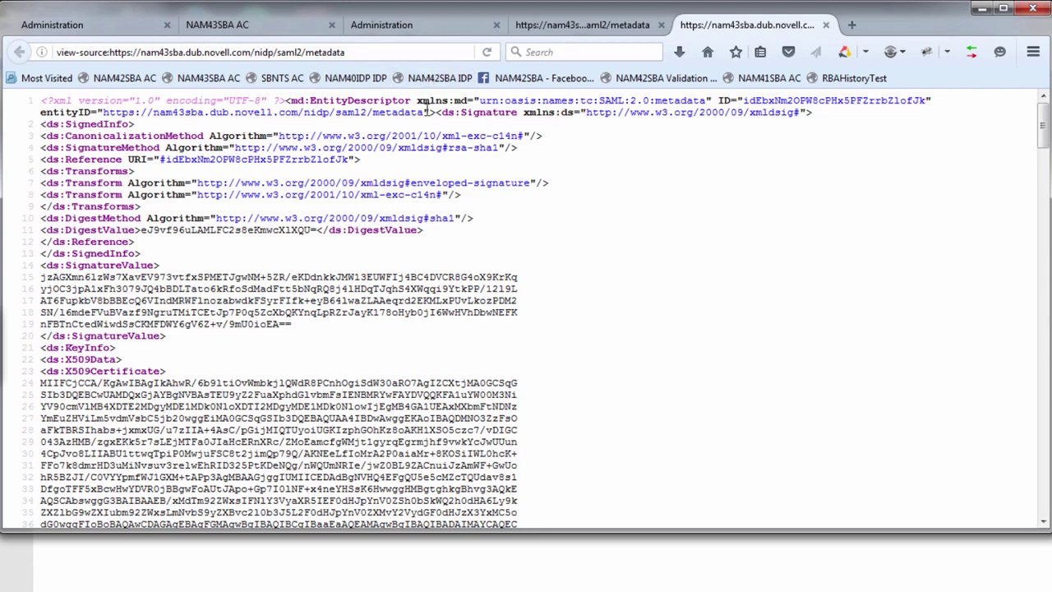
drag(433, 112, 15, 105)
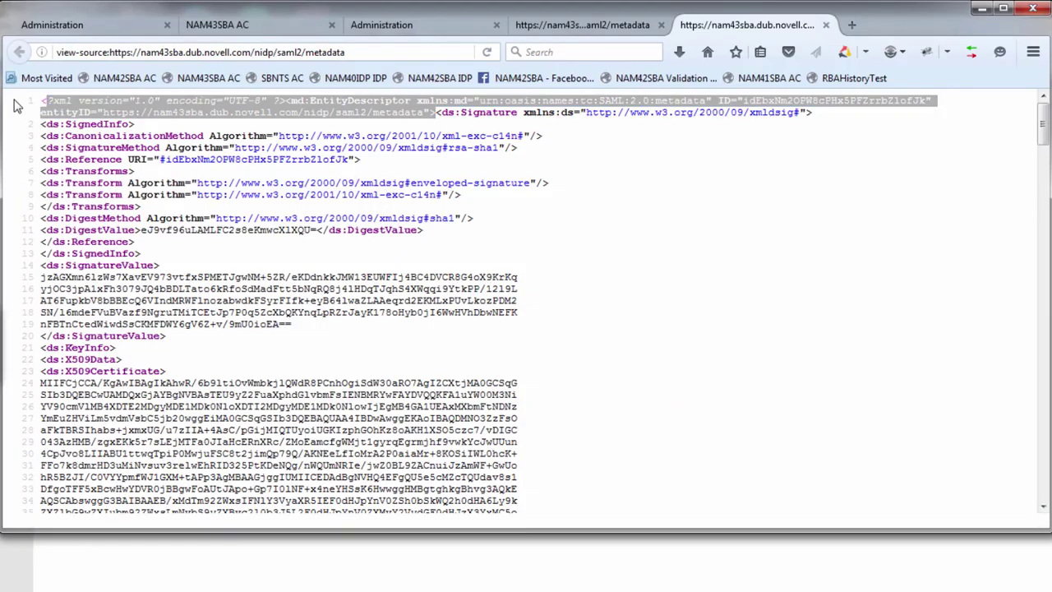
key(ctrl+f)
text(spsso)
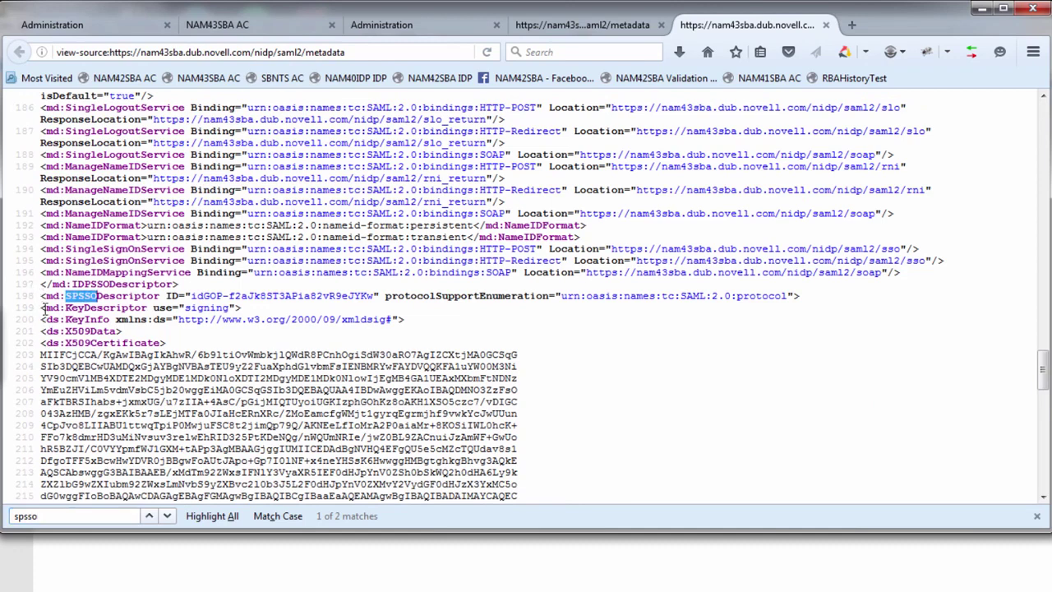
drag(40, 298, 179, 503)
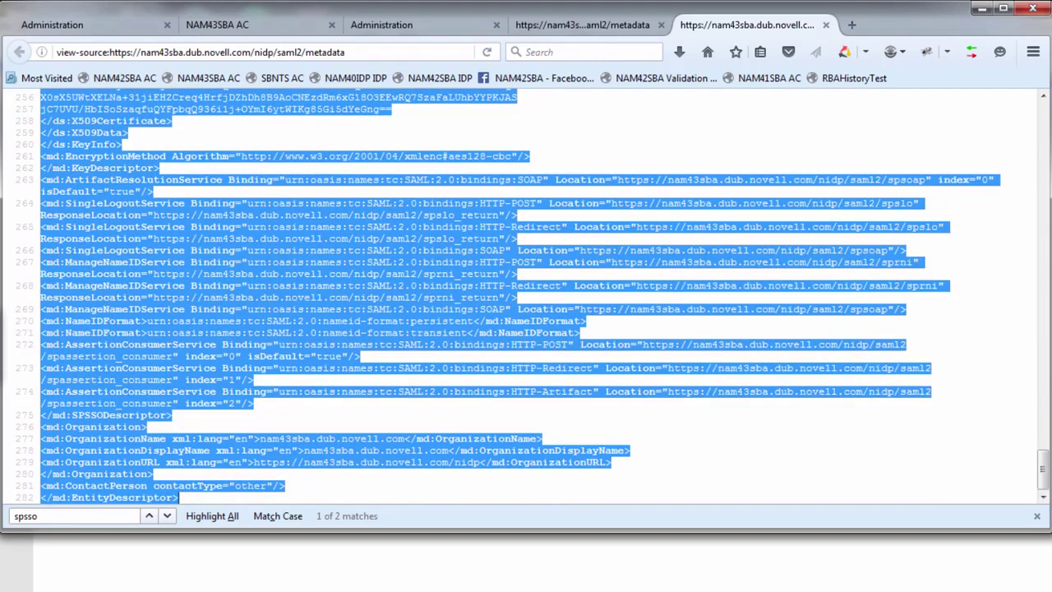
key(alt+Tab)
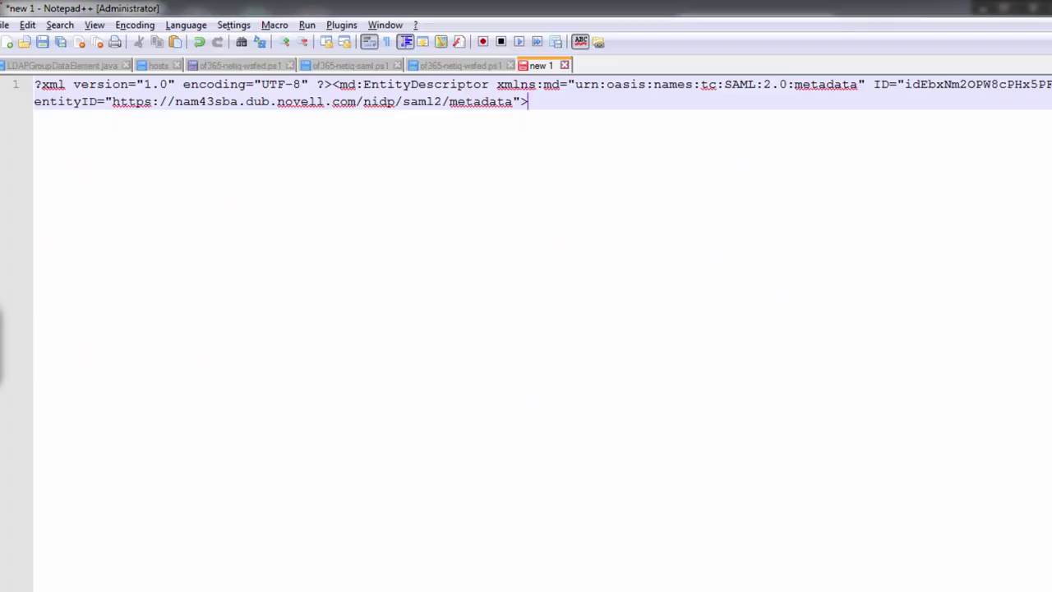
- Paste the SPSSODescriptor section beneath the header in Notepad++ 'new 1', then go back to Firefox
key(ctrl+v)
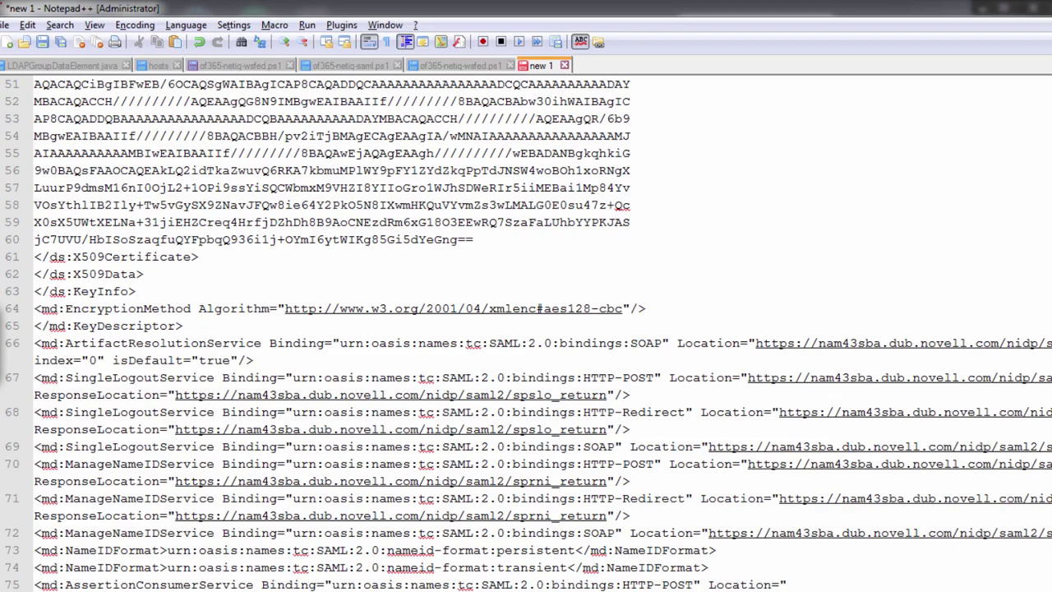
key(alt+Tab)
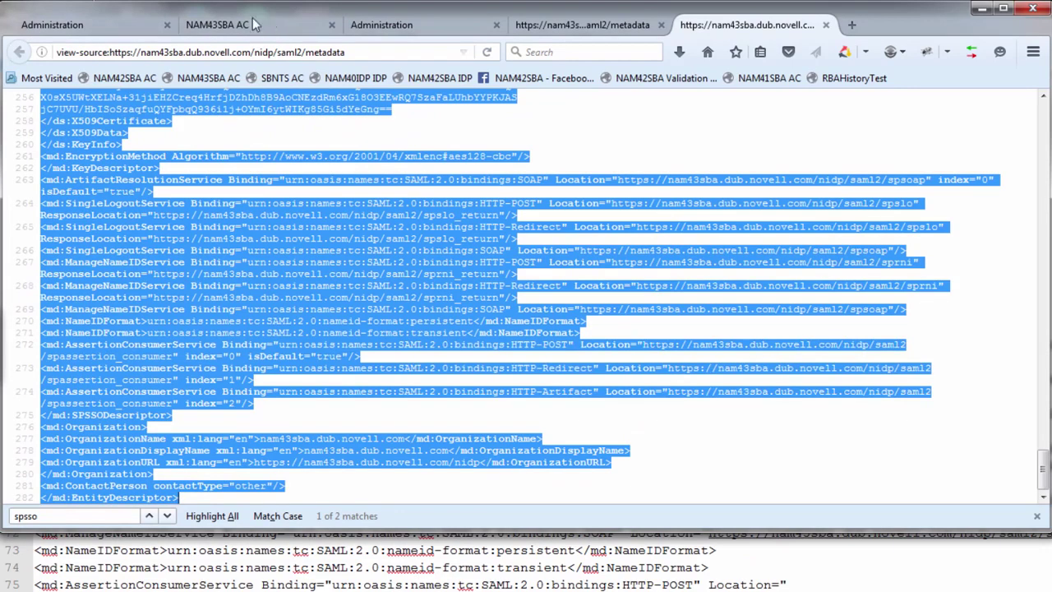
- Return to the AAF admin console tab and scroll up to reach the Policies navigation
click(112, 25)
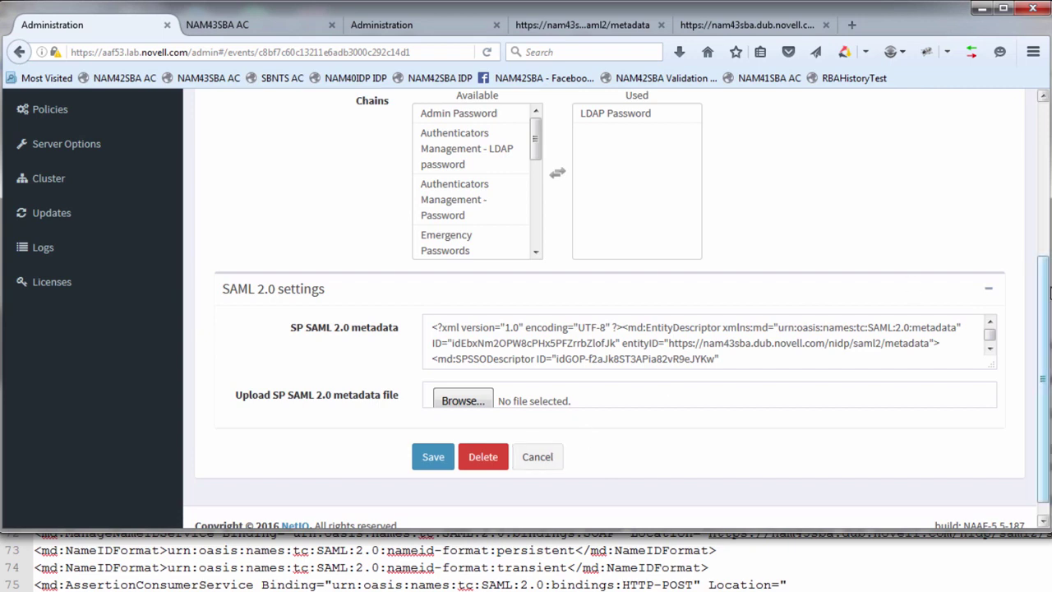
drag(1049, 294, 1028, 129)
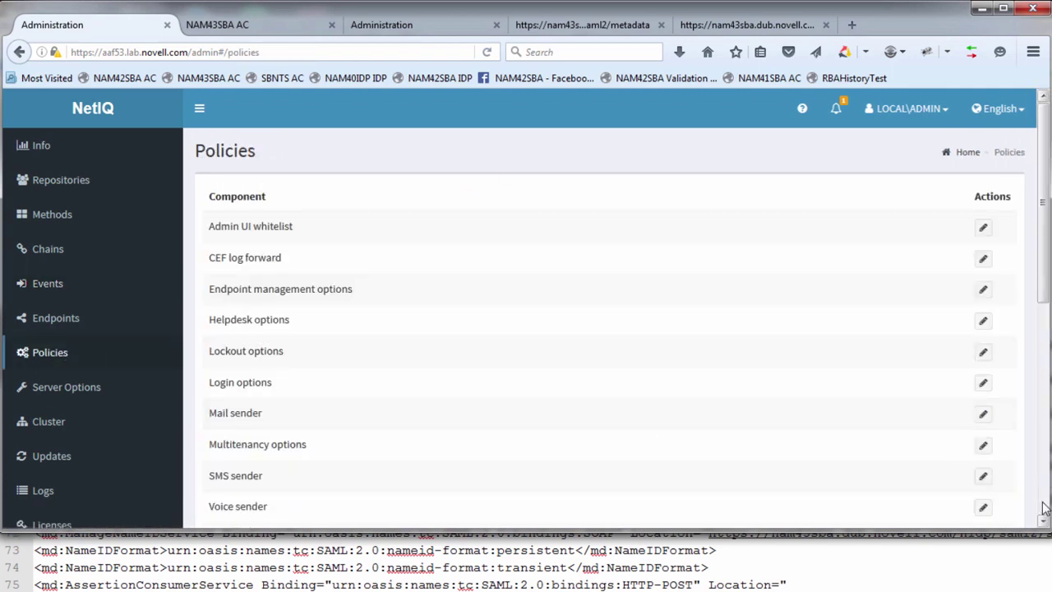
scroll(1044, 508, down, 5)
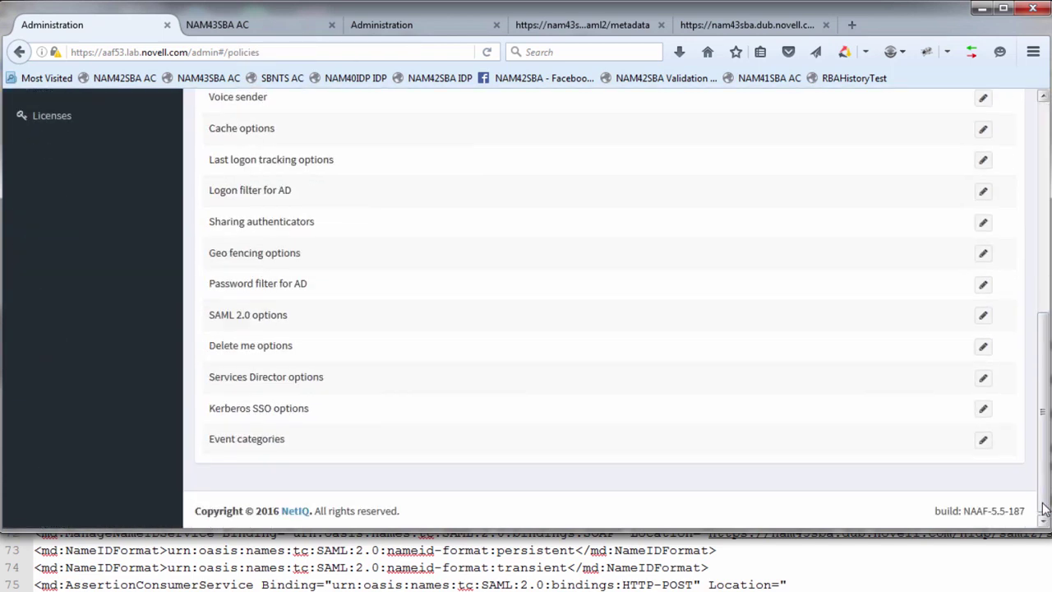
click(981, 321)
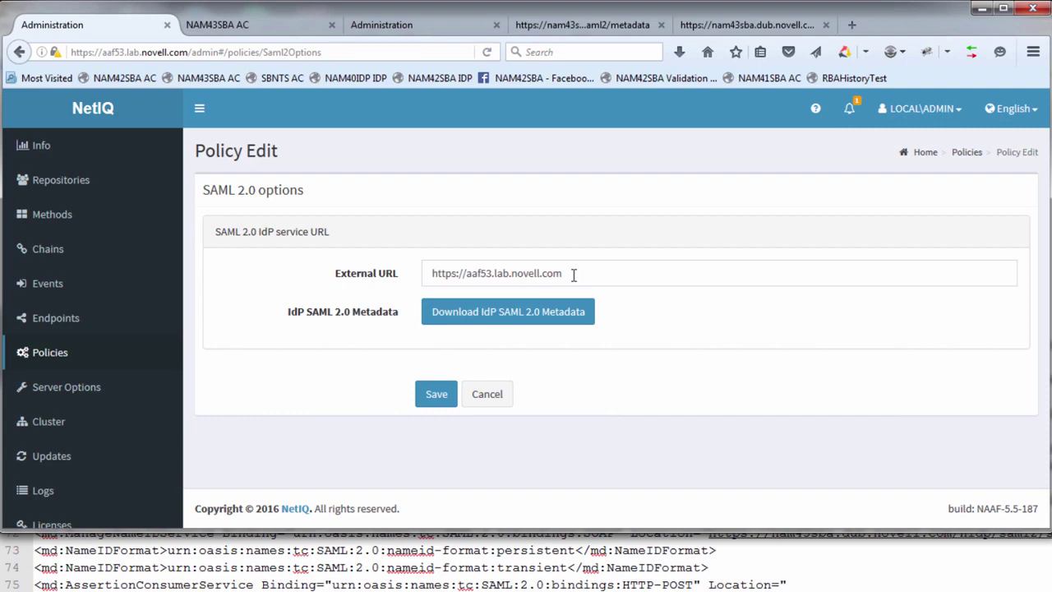
click(533, 320)
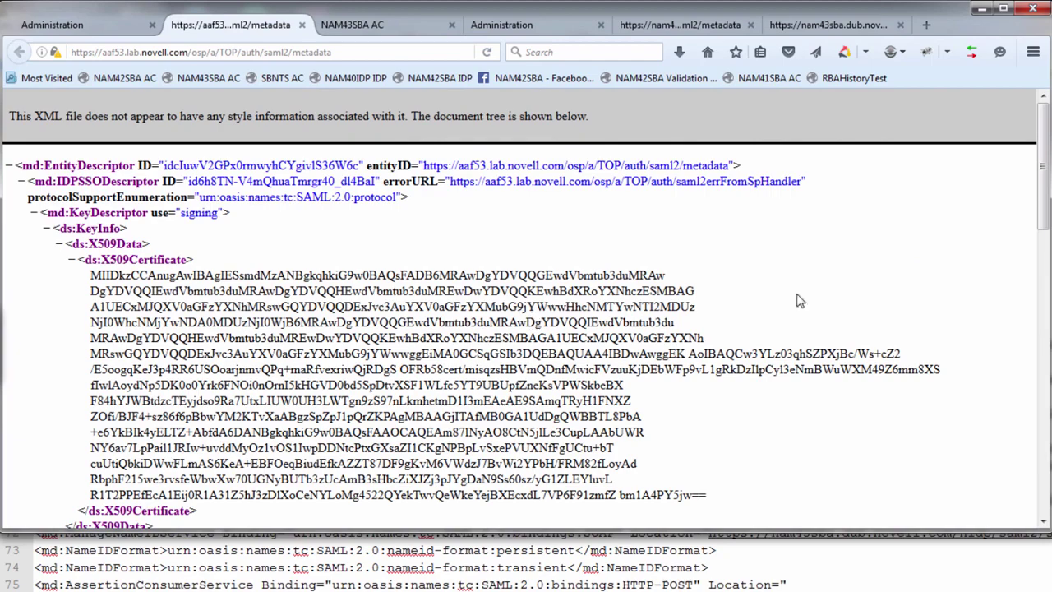
- Check the aaf53.lab.novell.com host in the metadata's logout URL, then switch to the NAM43SBA console
scroll(1046, 219, down, 5)
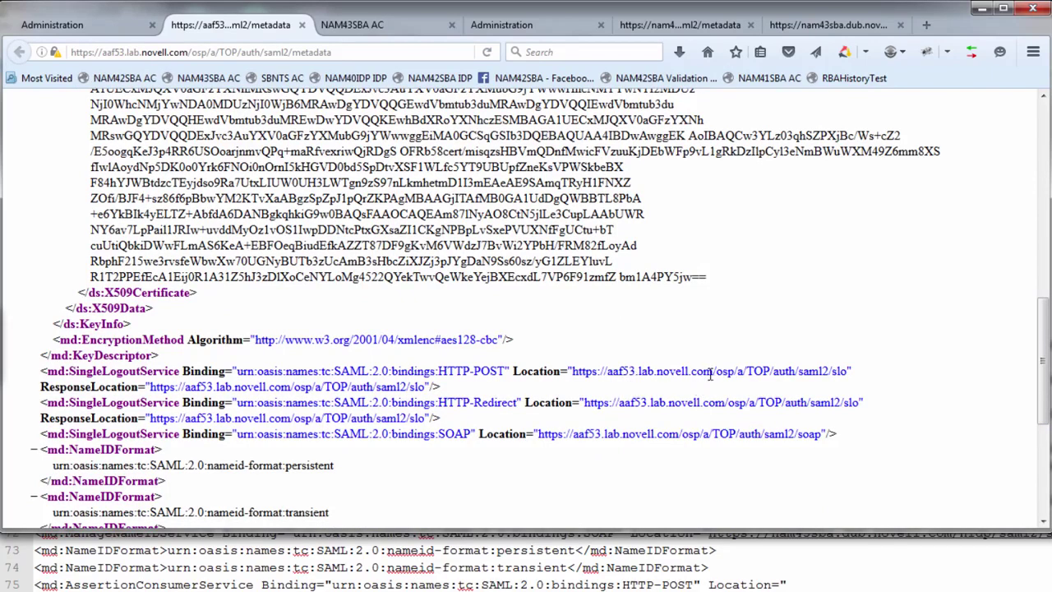
drag(712, 374, 605, 371)
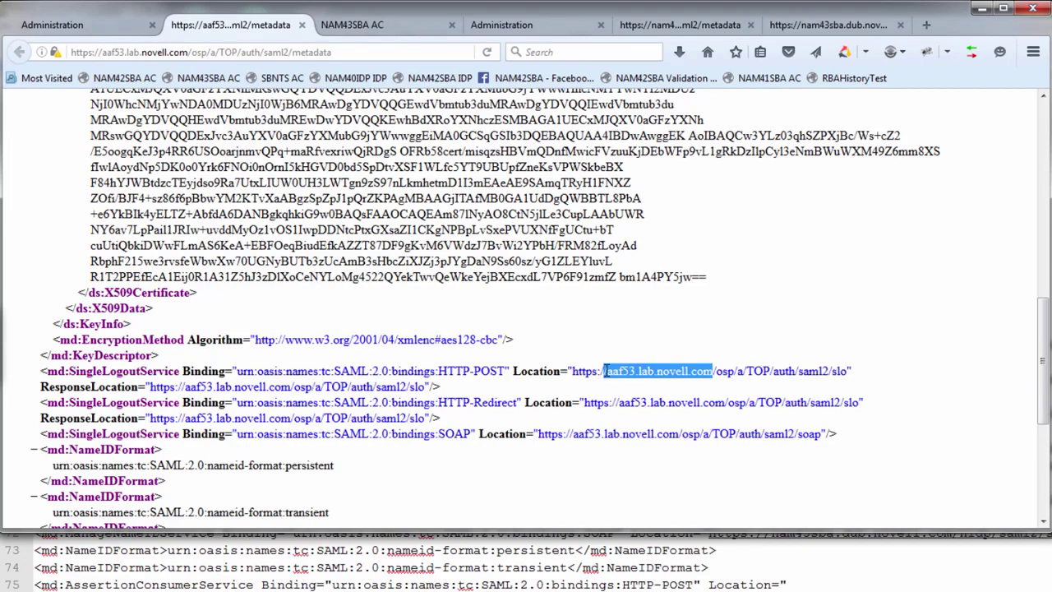
key(alt+Tab)
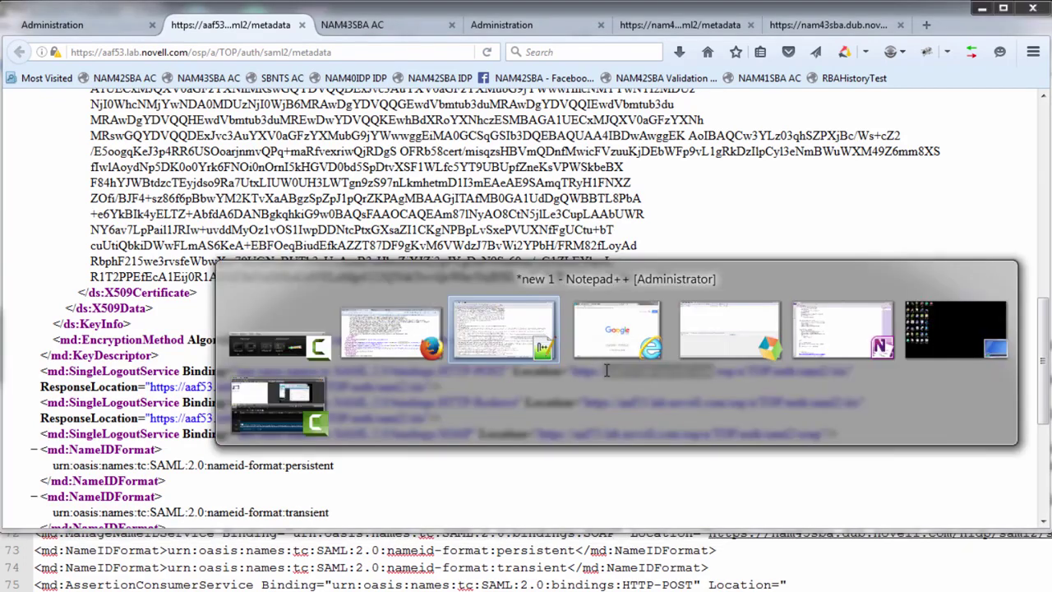
key(alt+Tab)
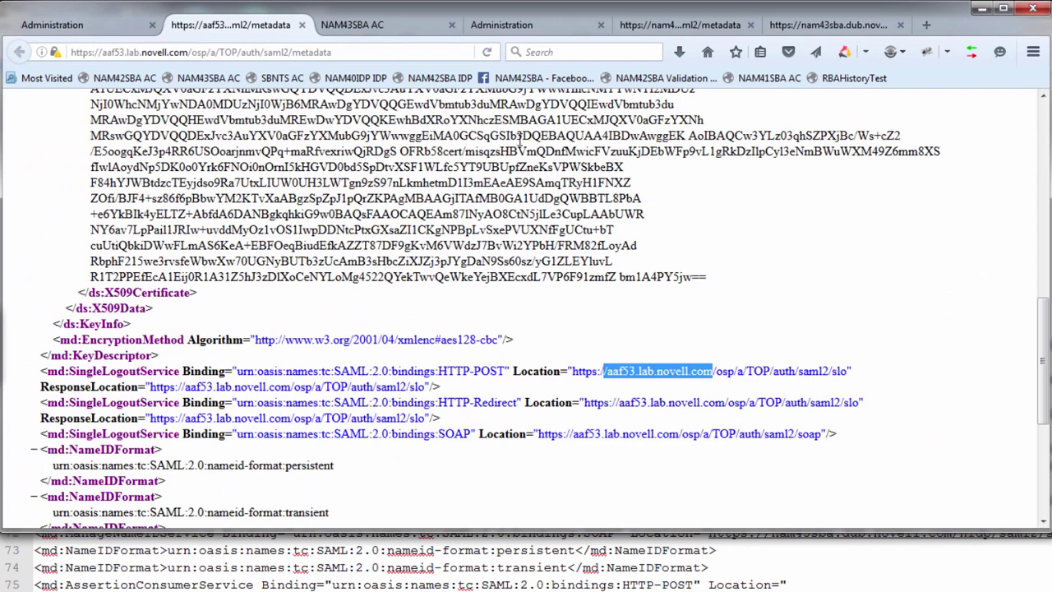
click(387, 32)
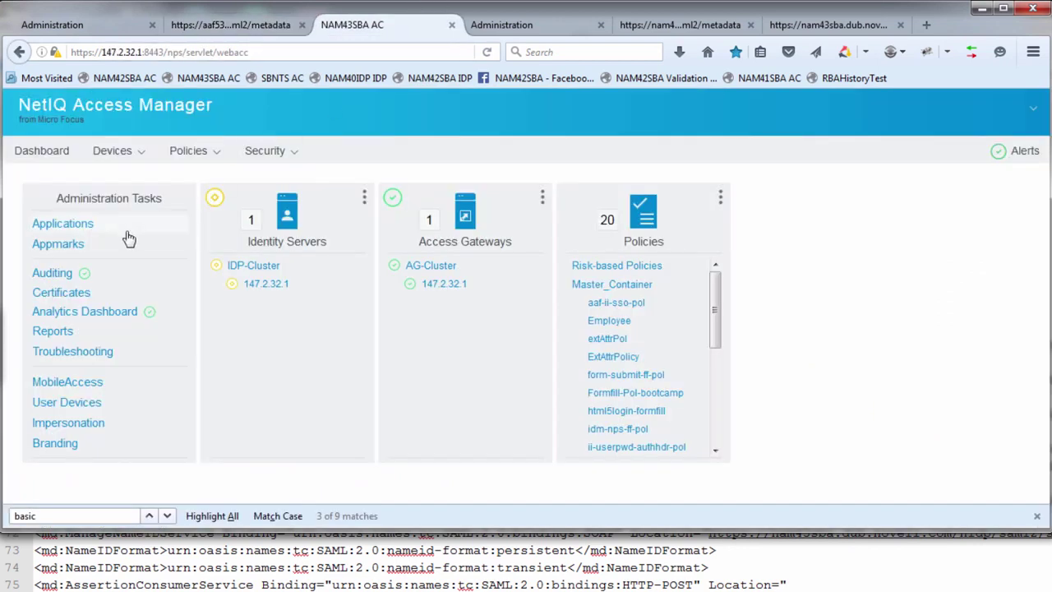
- Inspect the IDP-Cluster configuration, then return to the Identity Servers list showing 147.2.32.1
click(240, 268)
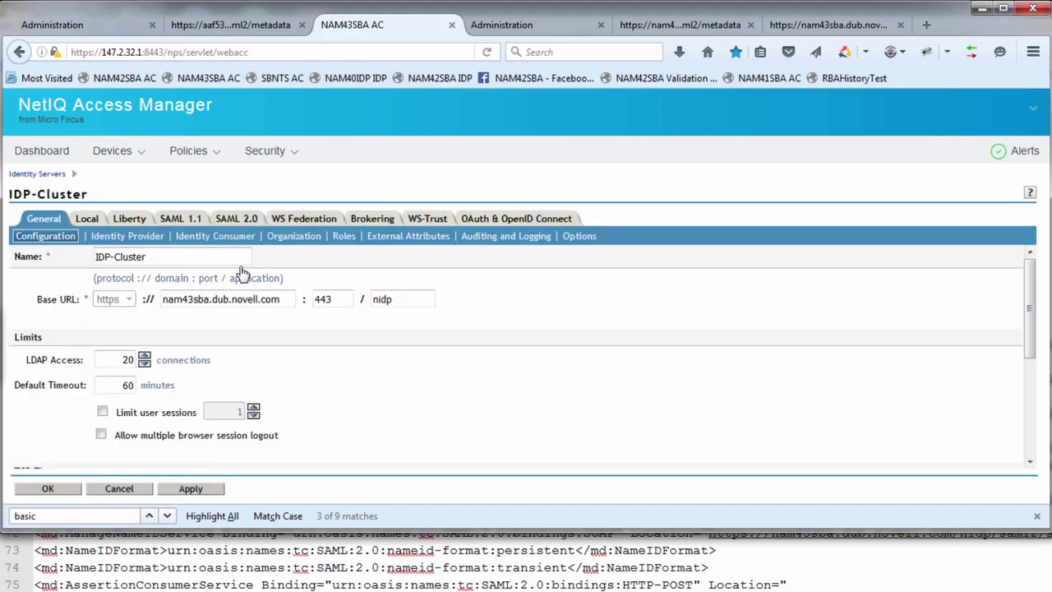
click(53, 175)
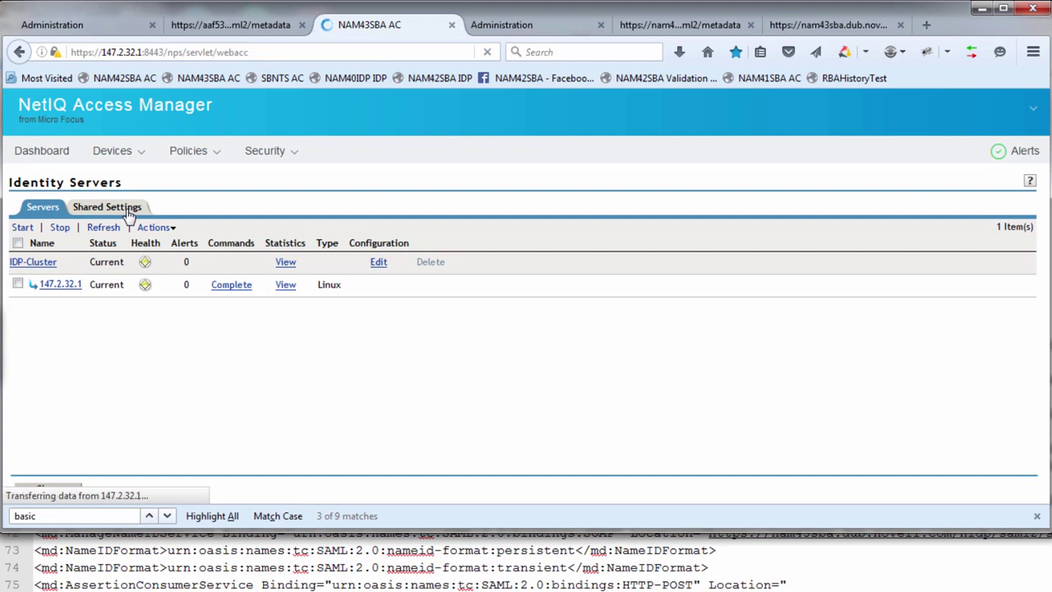
- Open the mappings of the aaf55-attrset attribute set under Shared Settings
click(129, 213)
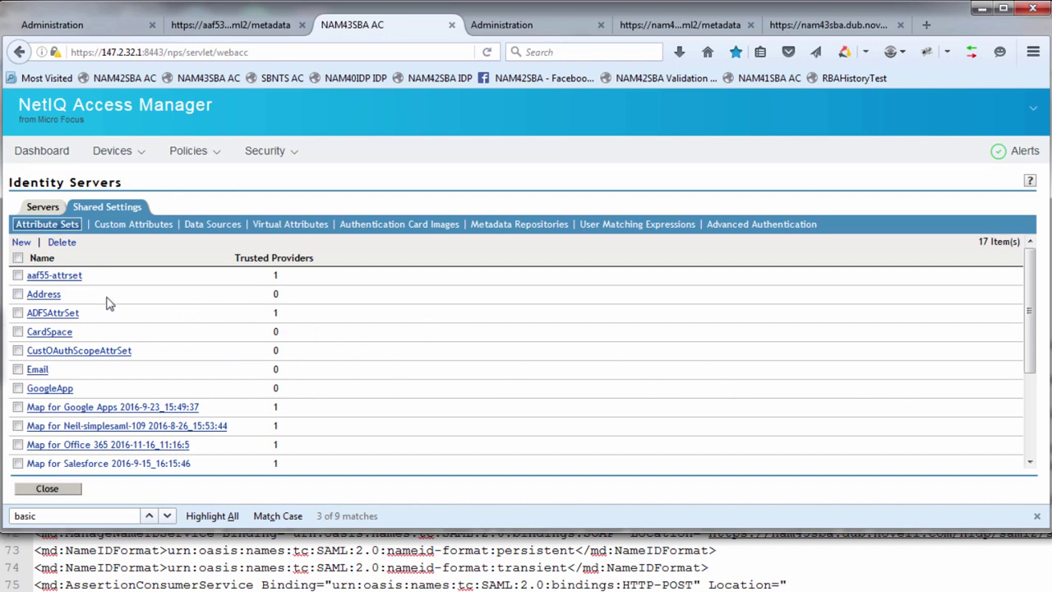
click(65, 280)
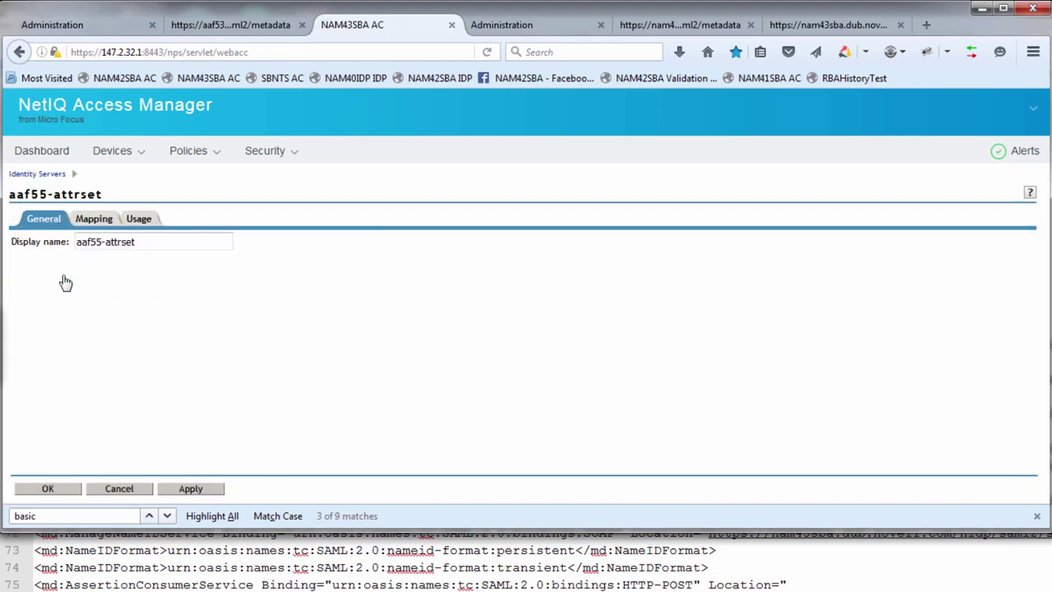
click(103, 223)
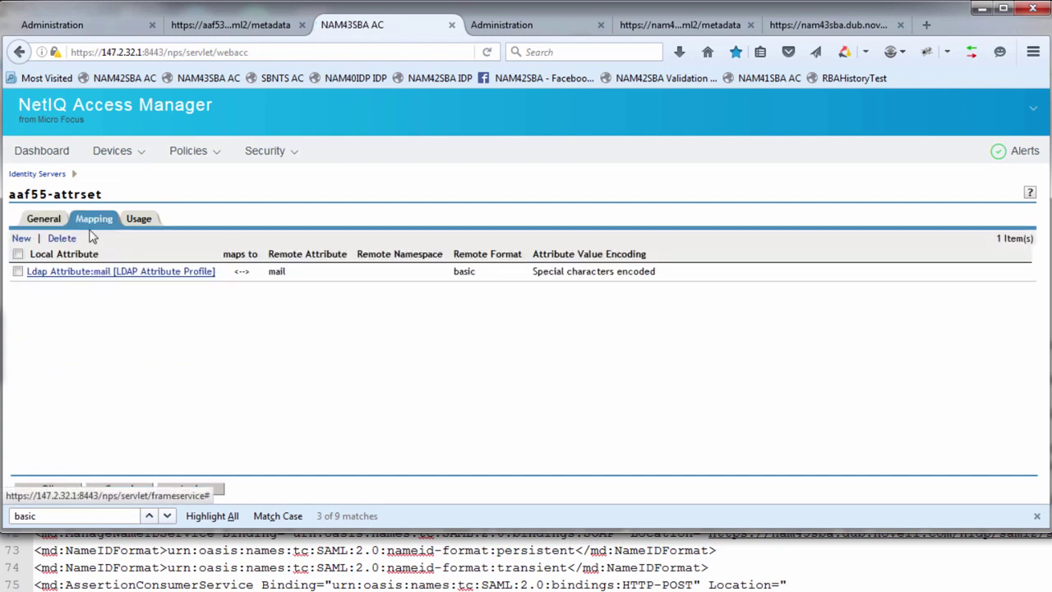
- Inspect the LDAP mail to remote mail mapping, cancel without changes, and list user matching expressions
click(146, 282)
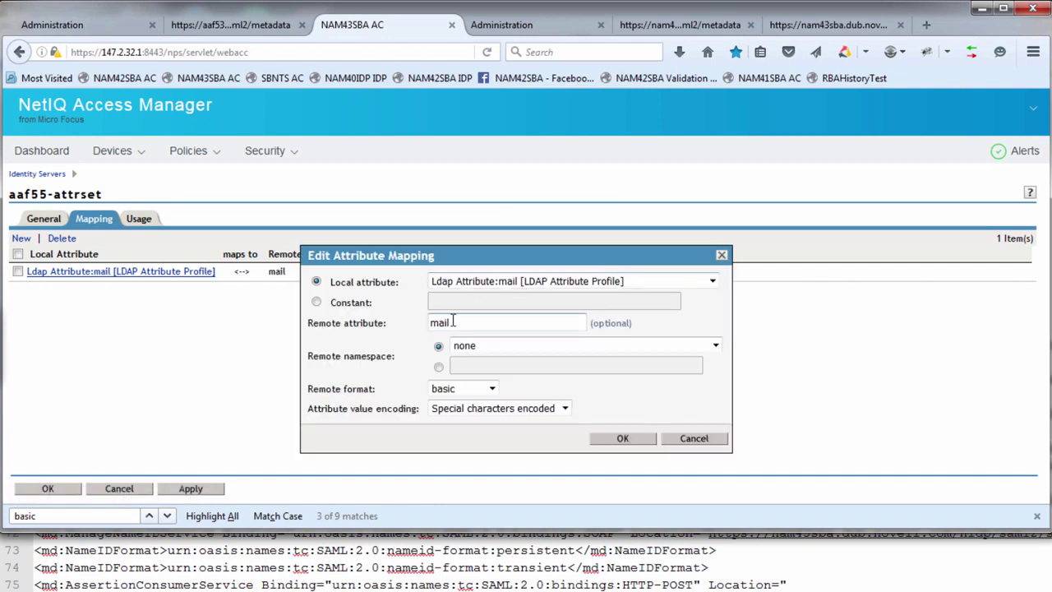
drag(452, 323, 419, 322)
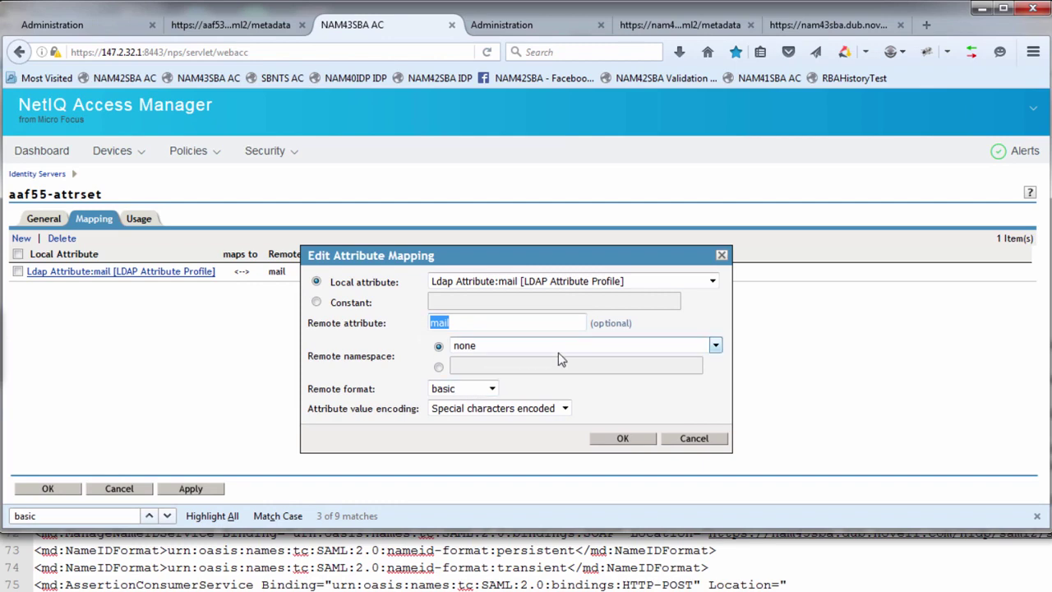
click(464, 324)
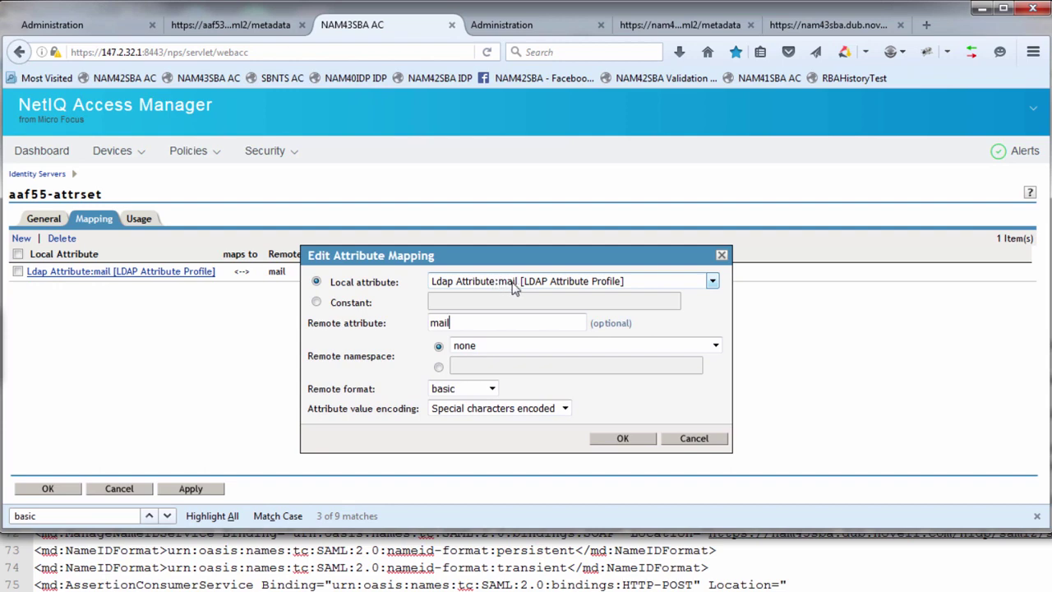
click(677, 442)
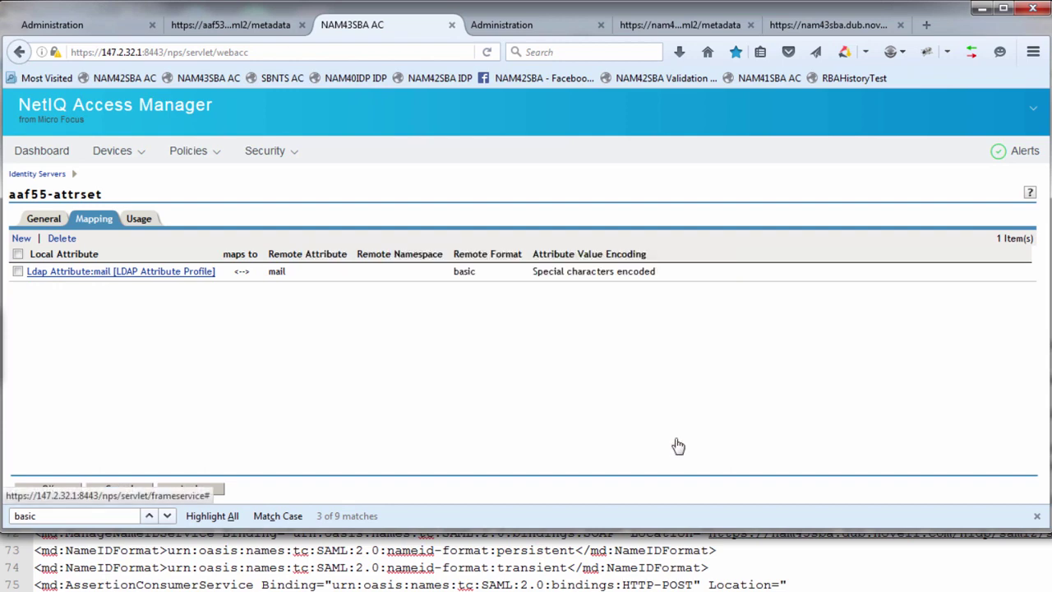
click(118, 489)
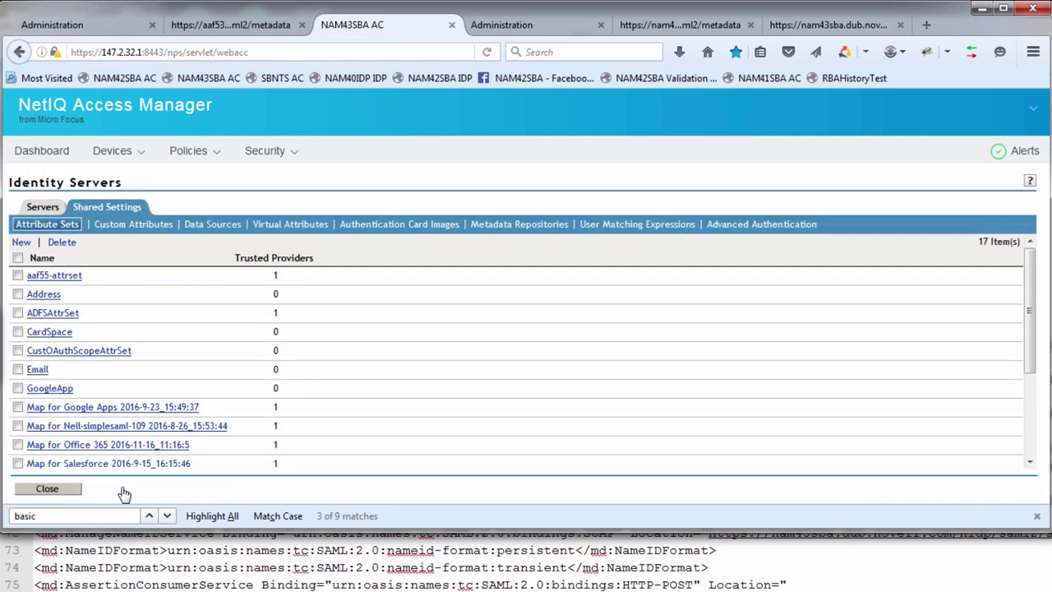
click(647, 230)
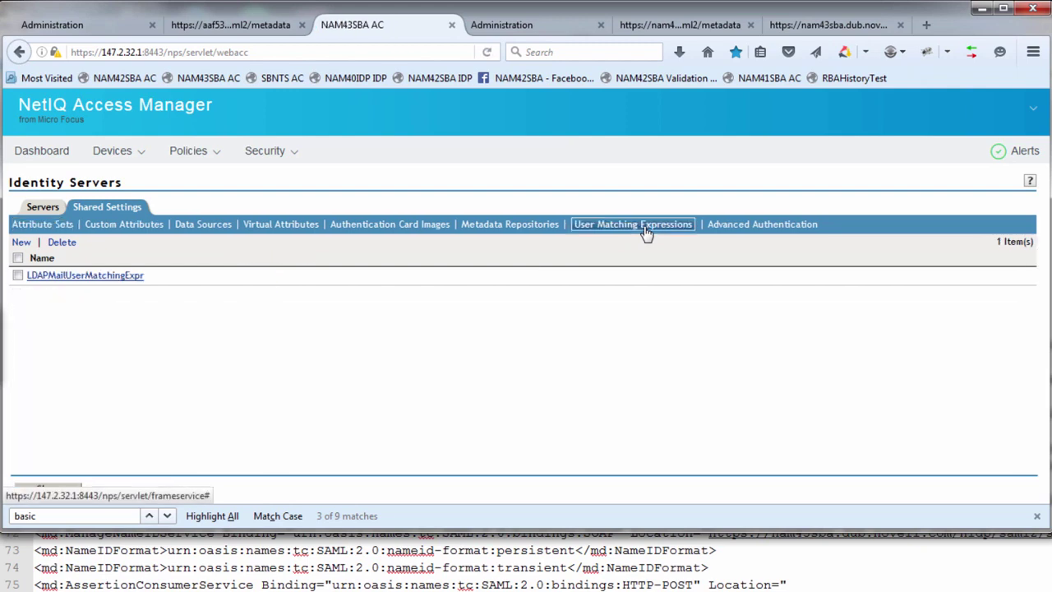
- Review LDAPMailUserMatchingExpr, which matches users on Ldap Attribute:mail, and close it unchanged
click(95, 281)
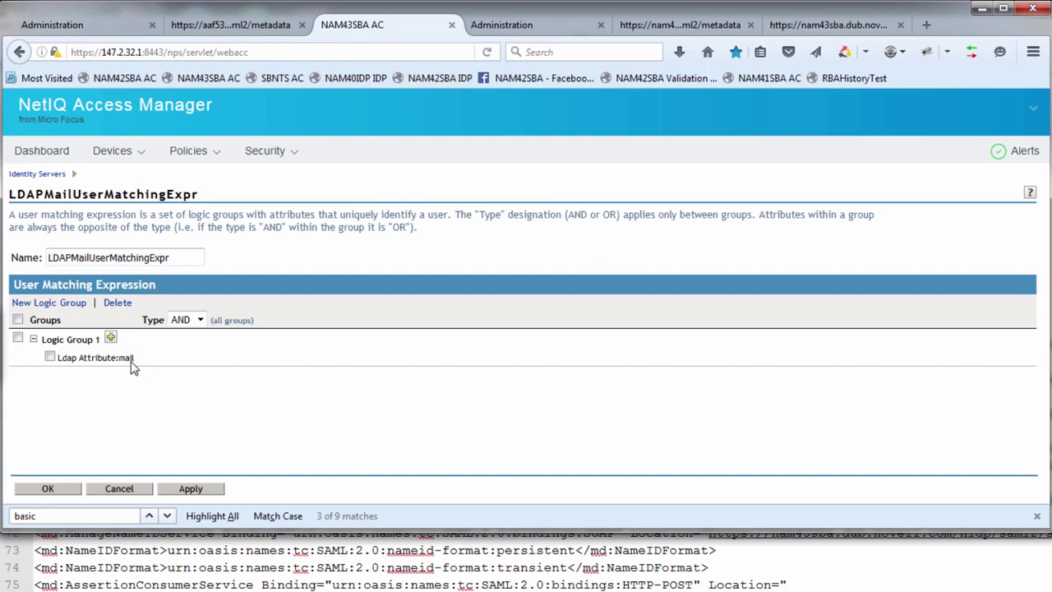
click(118, 490)
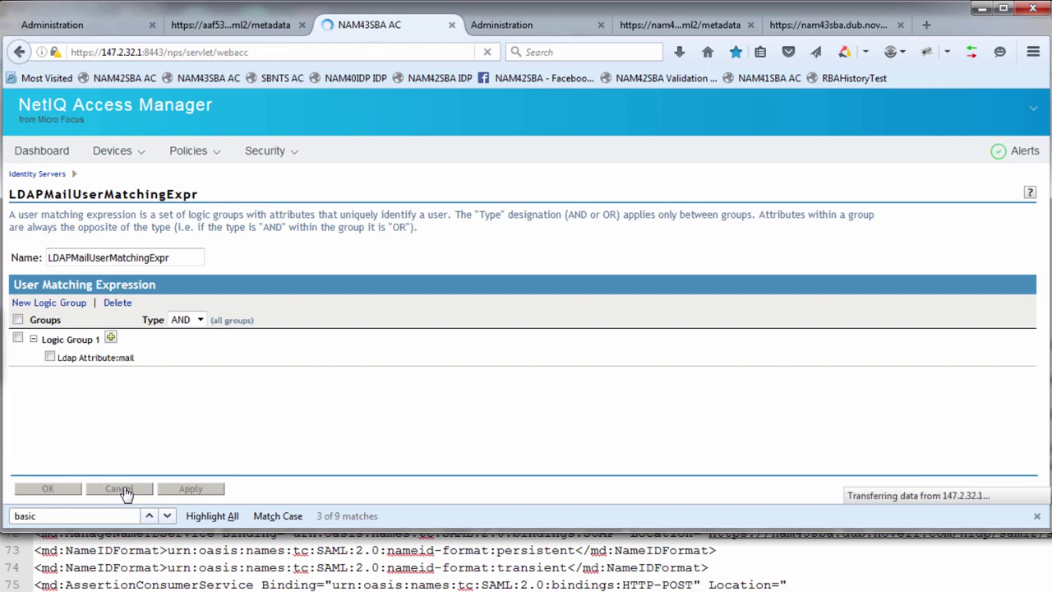
click(112, 151)
- Show IDP-Cluster's SAML 2.0 trusted providers and select the aaf55-idp identity provider
mouse_move(124, 173)
click(257, 181)
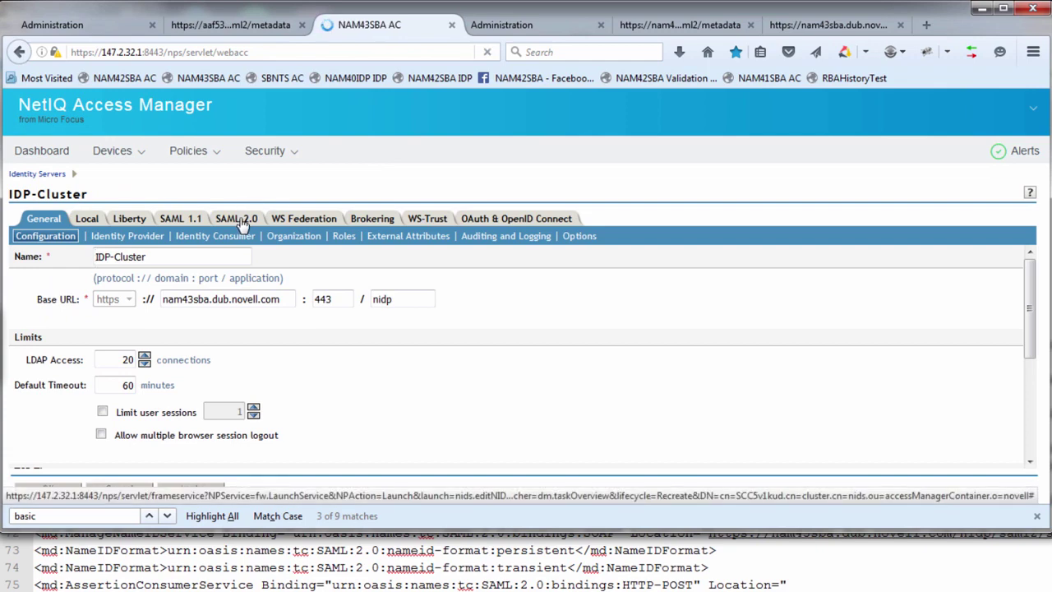
click(241, 222)
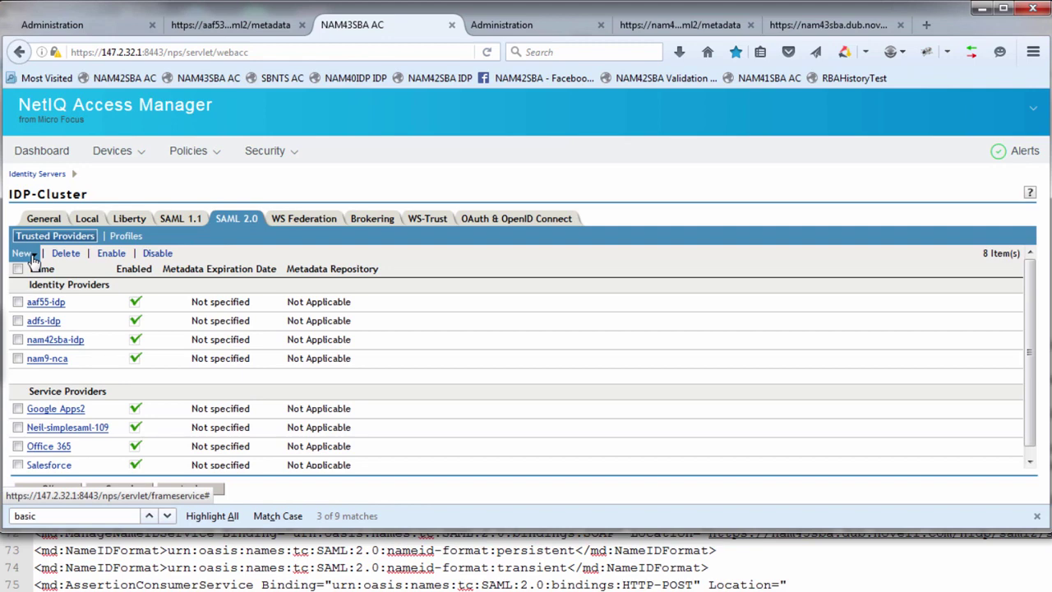
click(43, 304)
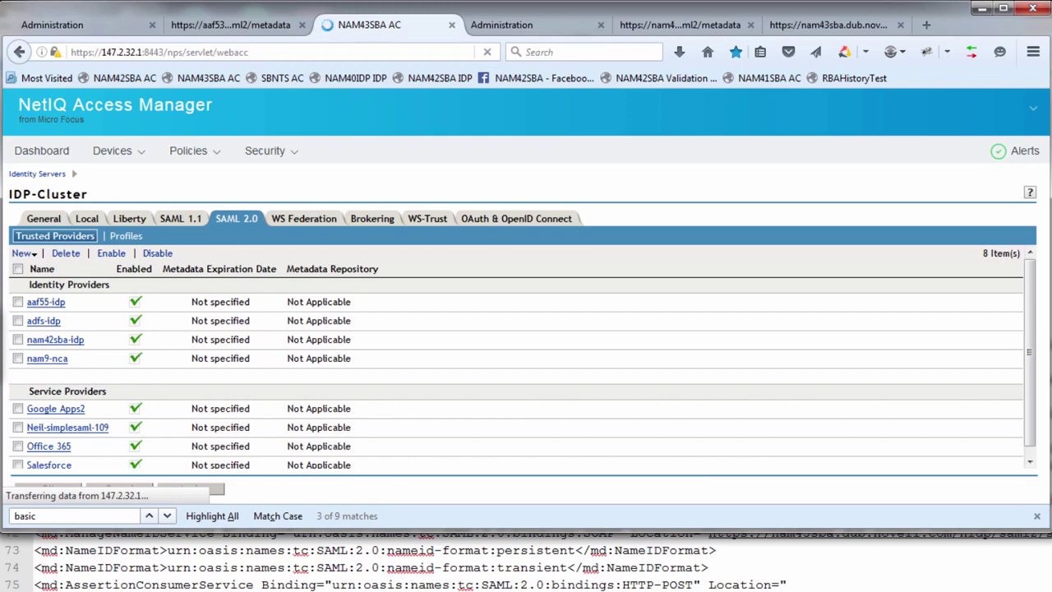
key(alt+Tab)
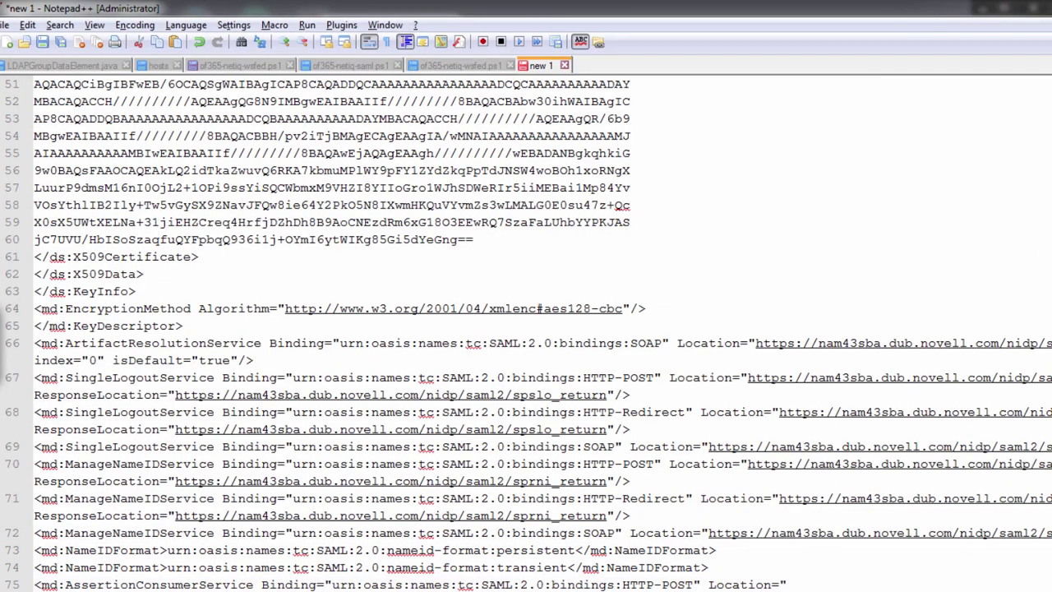
- Select all the pasted metadata in Notepad++, then bring up aaf55-idp's Authentication Card settings
key(ctrl+a)
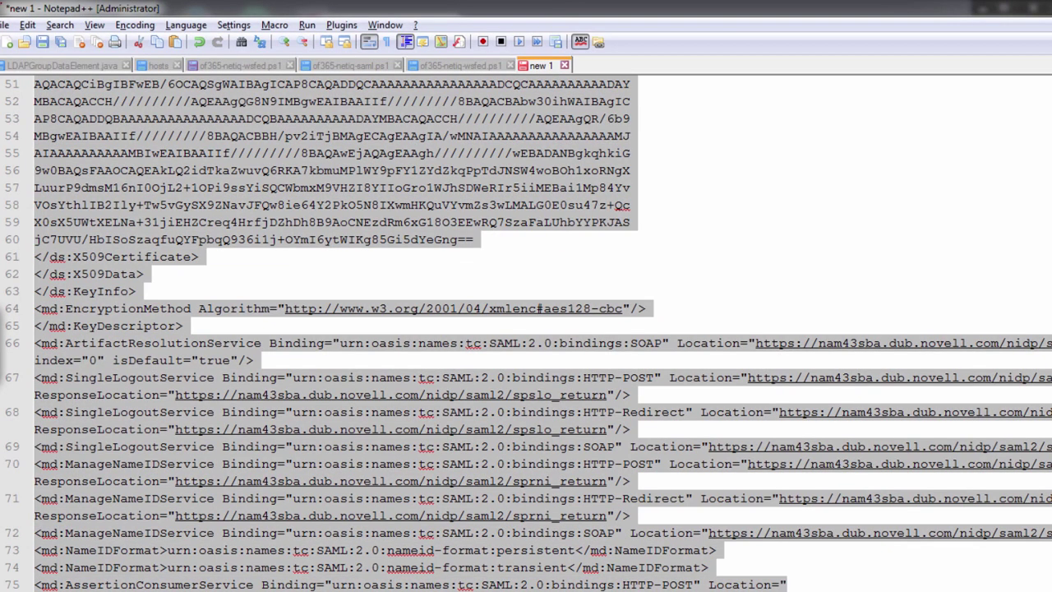
key(alt+Tab)
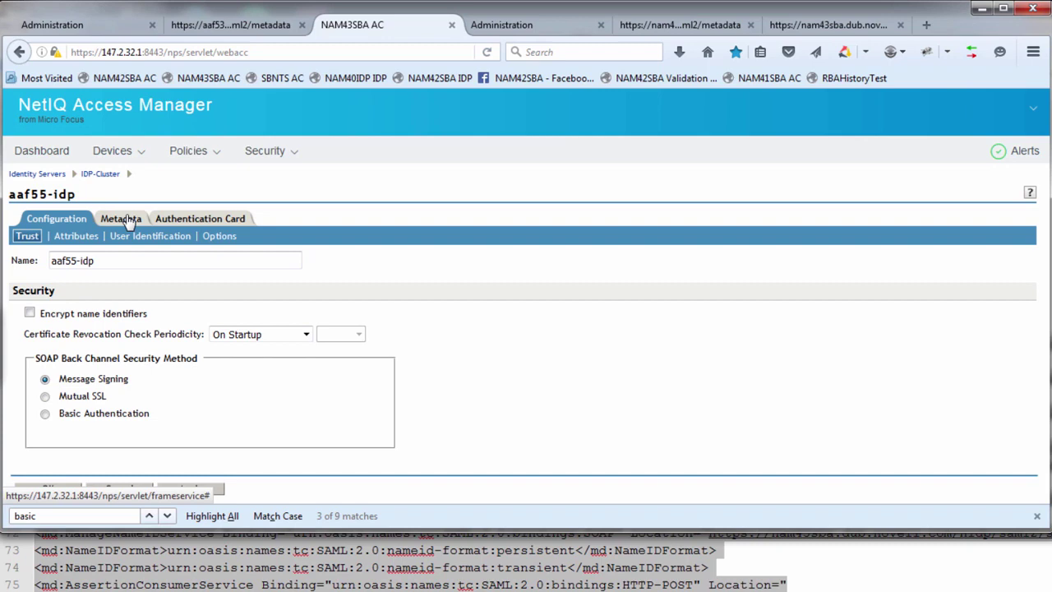
click(183, 222)
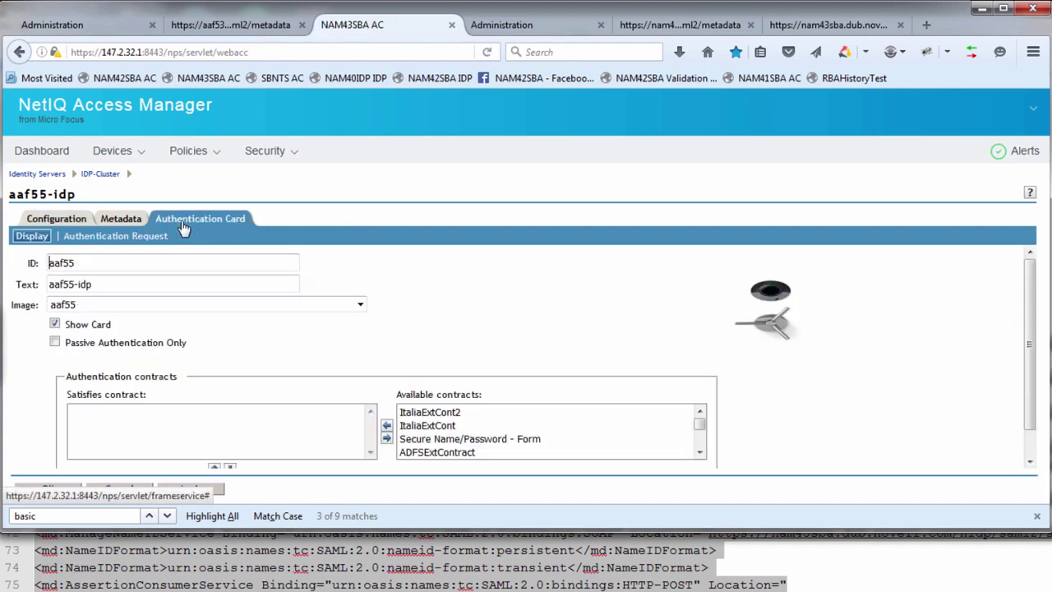
- Keep aaf55-idp's authentication request response binding on Post, then view its trust configuration
click(132, 238)
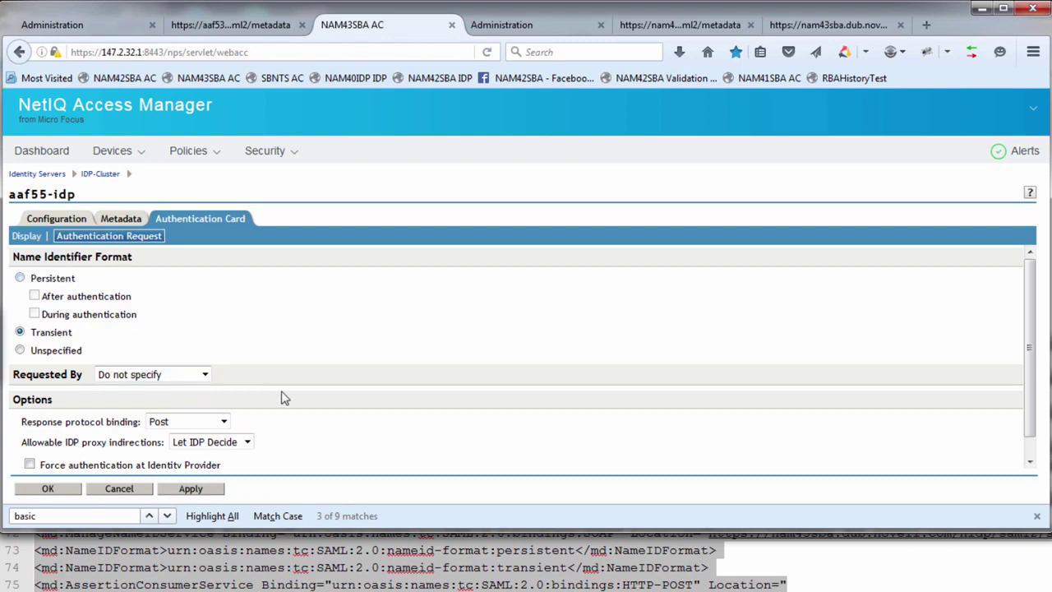
click(191, 426)
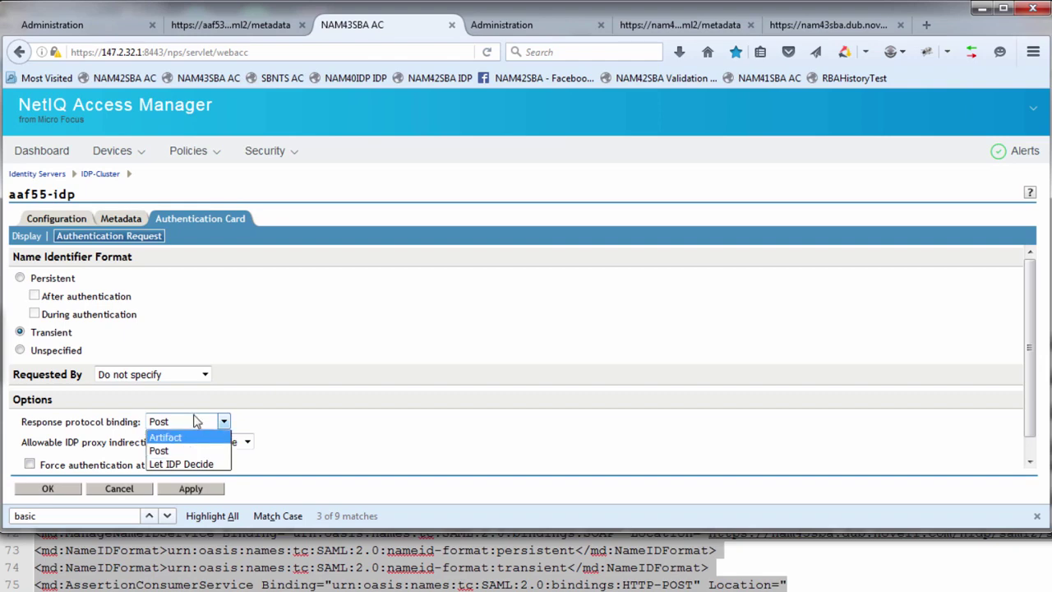
click(197, 421)
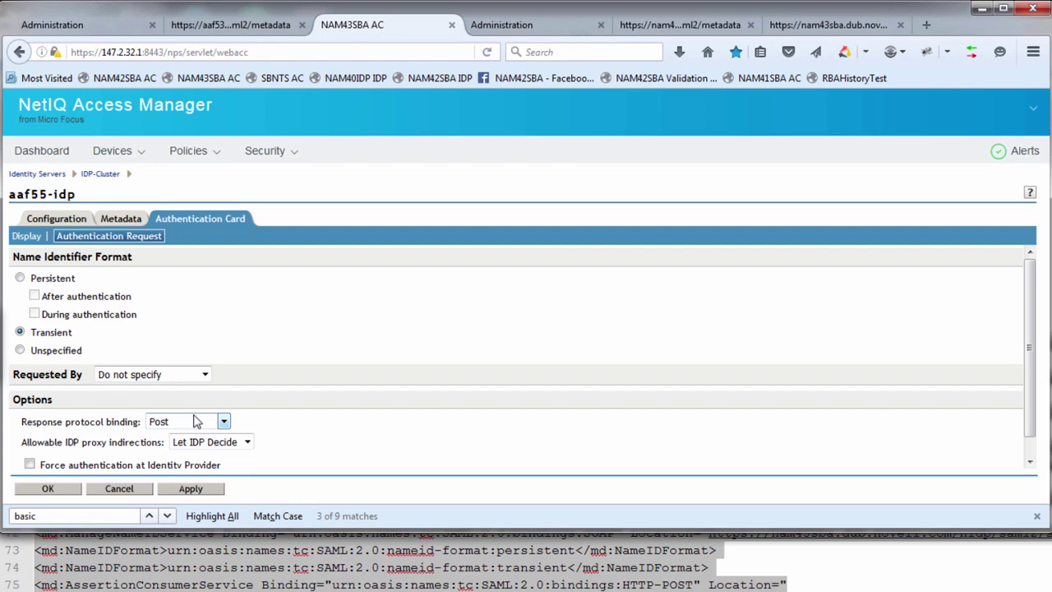
click(69, 223)
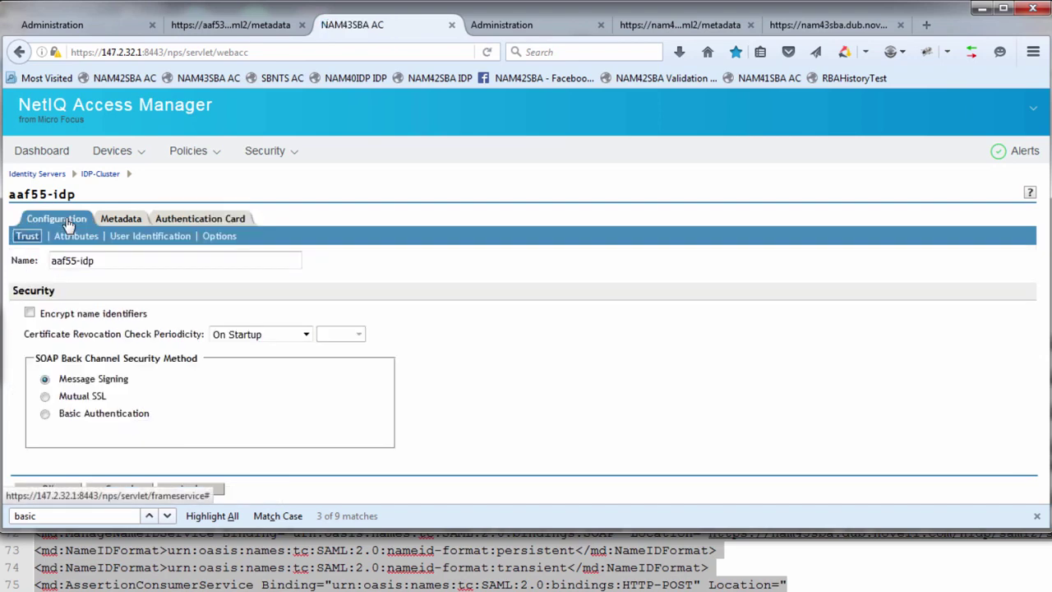
- Keep aaf55-attrset as aaf55-idp's attribute set and view its User Identification settings
click(85, 240)
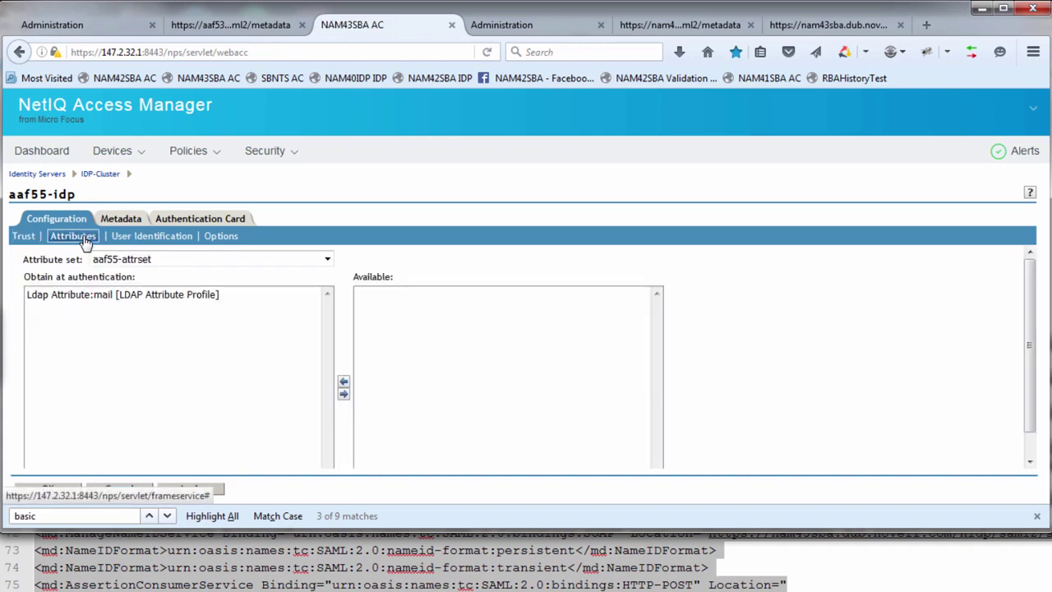
click(131, 262)
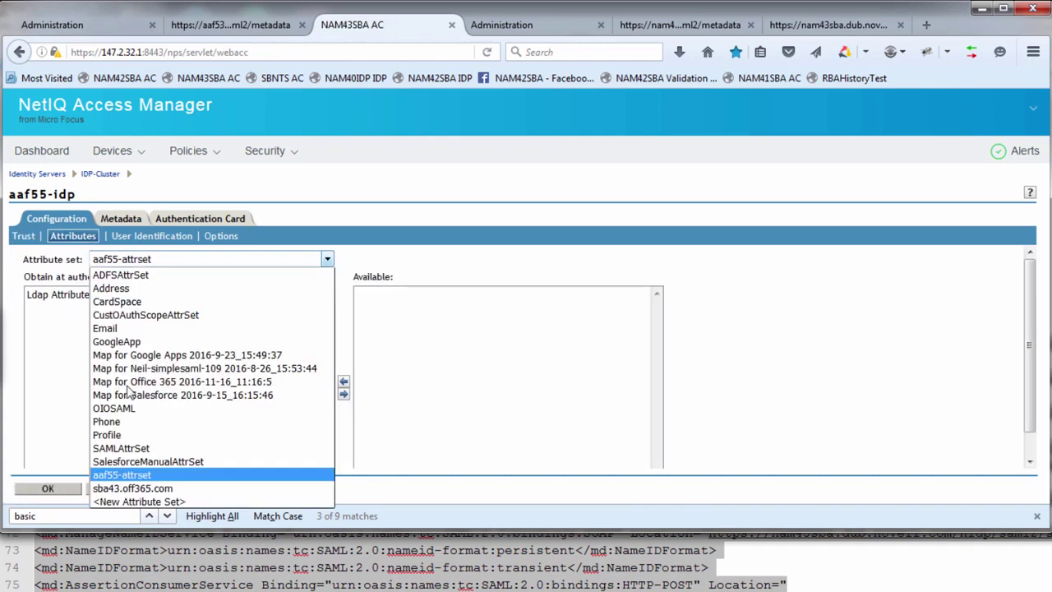
click(115, 475)
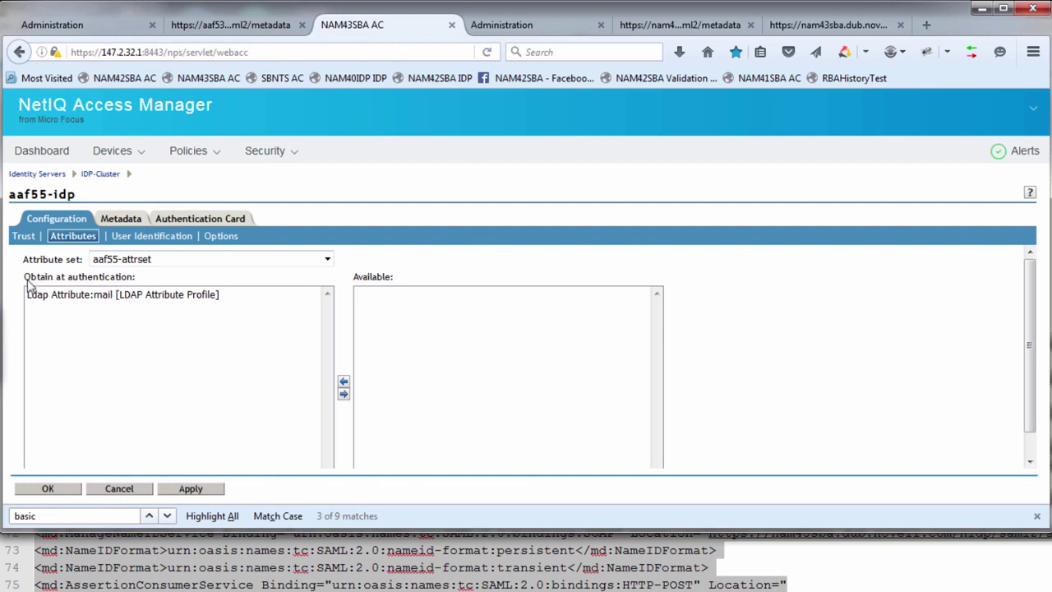
click(168, 237)
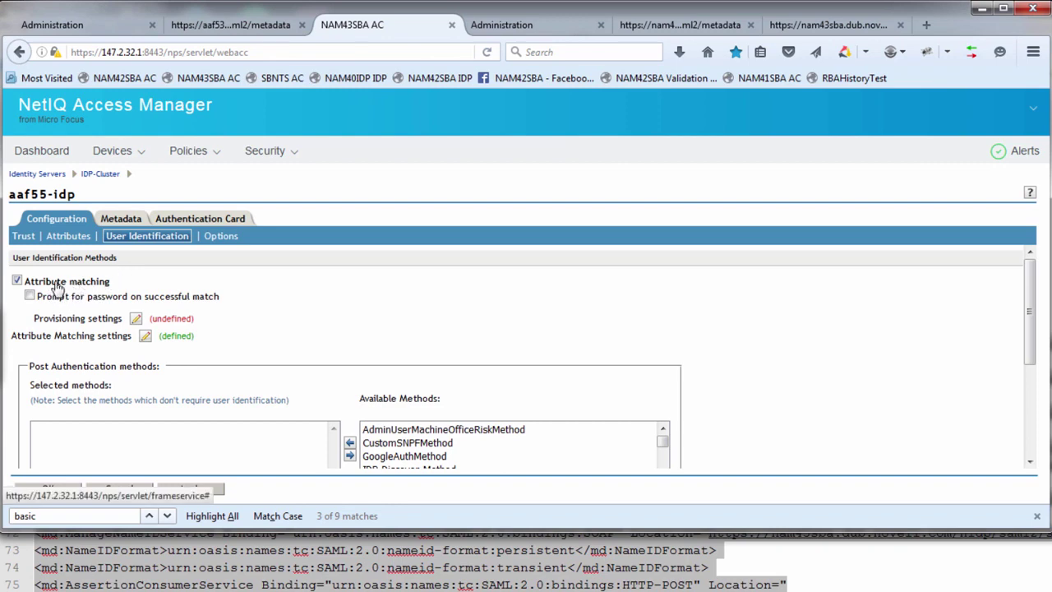
click(146, 336)
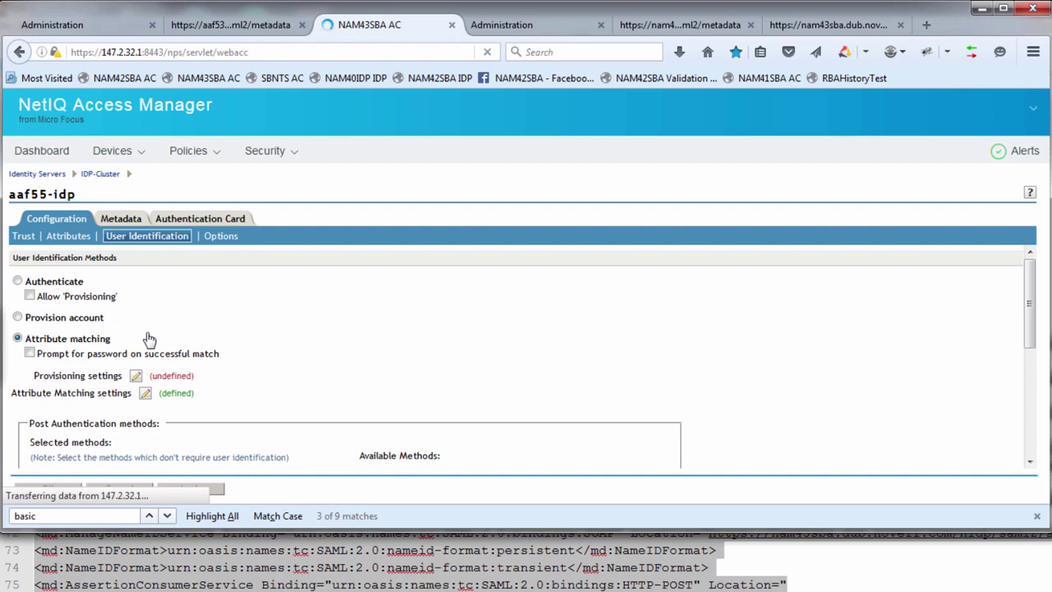
click(145, 396)
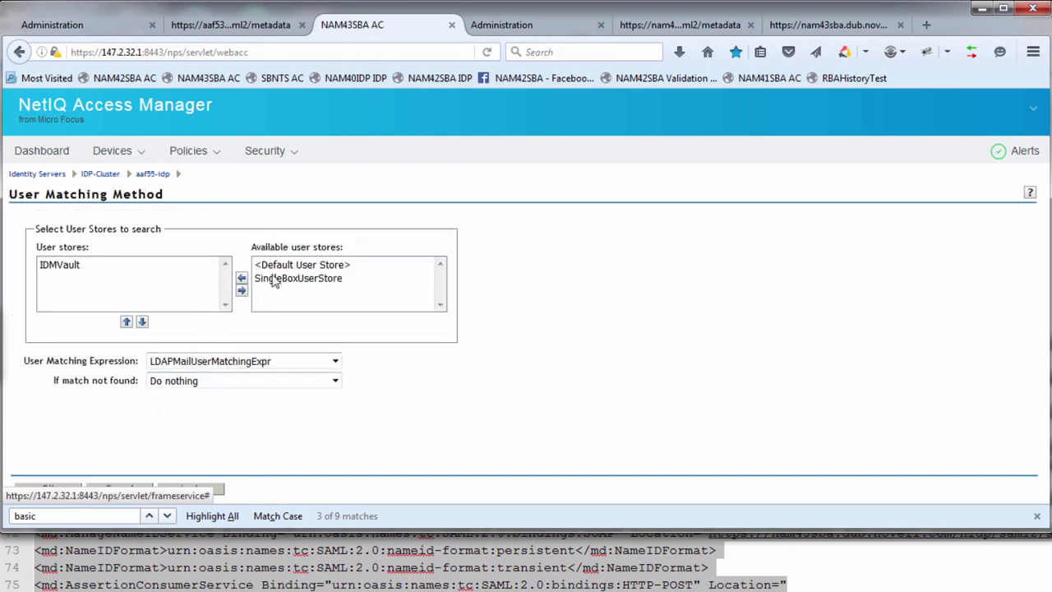
click(167, 364)
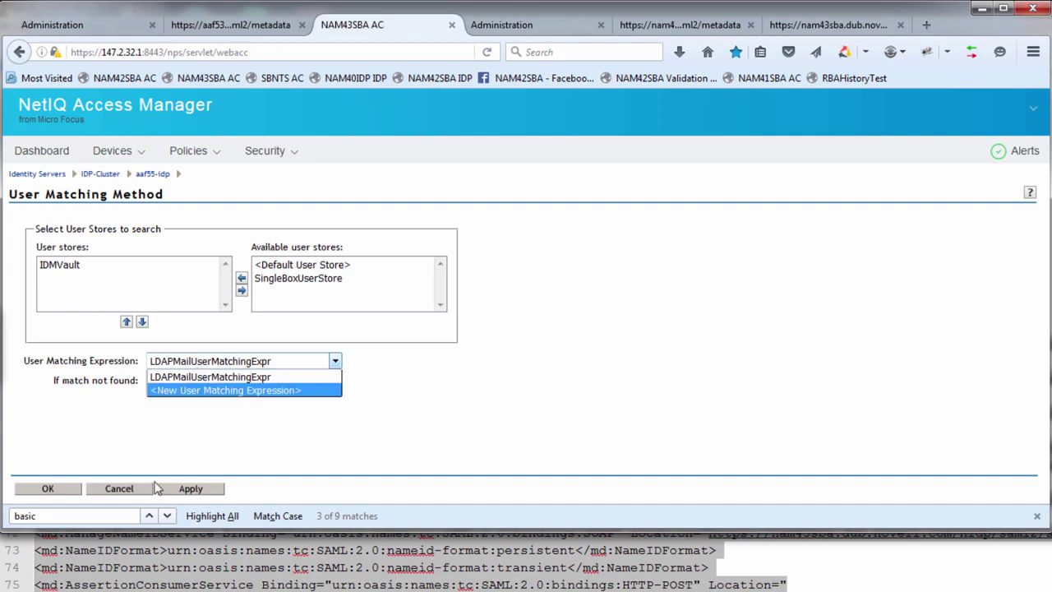
click(127, 490)
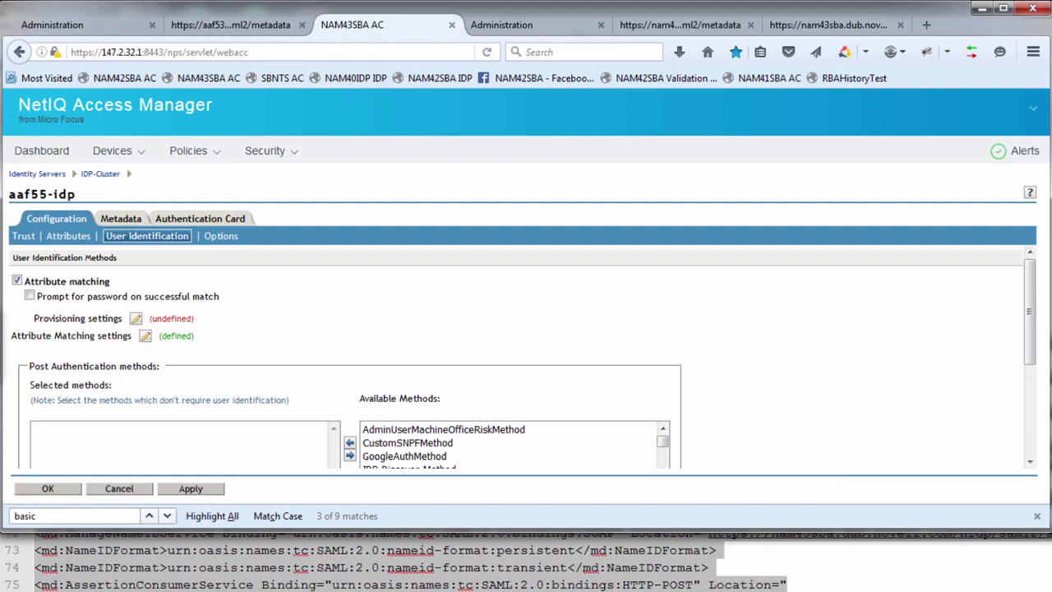
- Load the nam43sba servlets-examples URL in Internet Explorer and list the sign-in page's remote login options
mouse_move(366, 590)
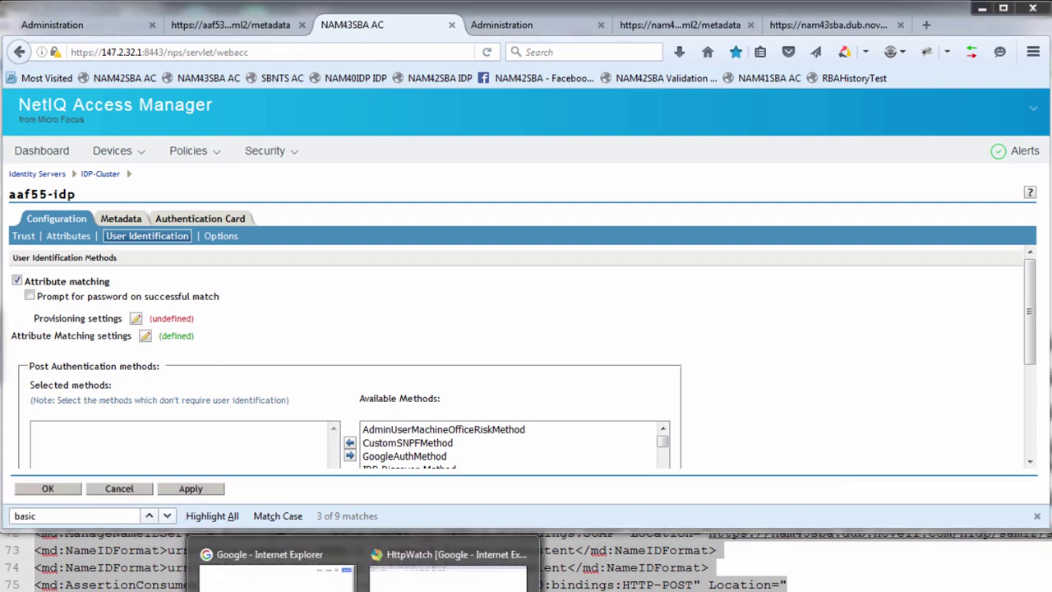
click(271, 572)
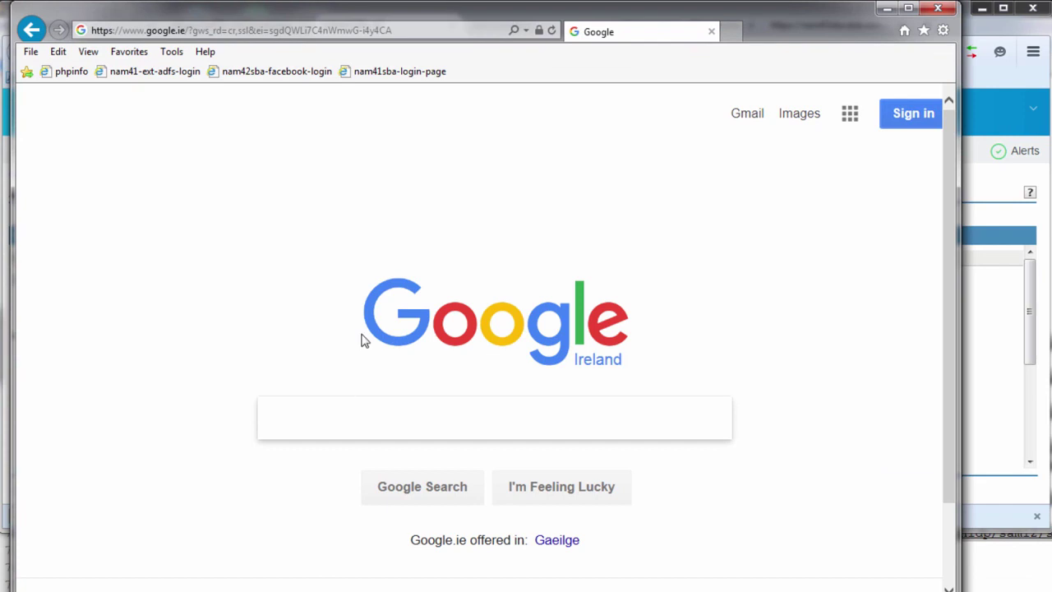
click(471, 32)
click(475, 33)
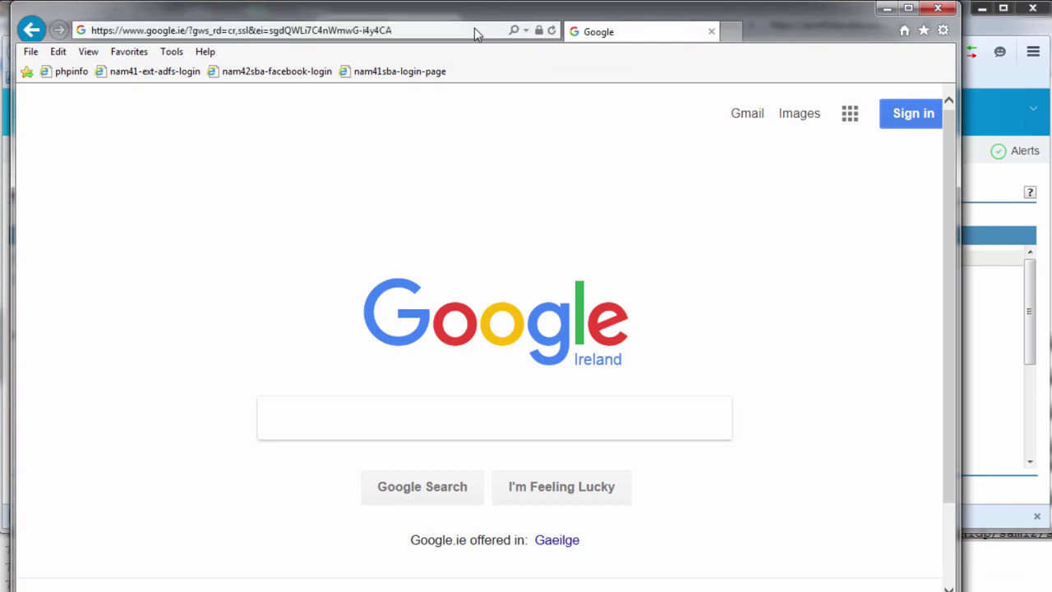
click(476, 33)
text(nam)
key(Down)
key(Return)
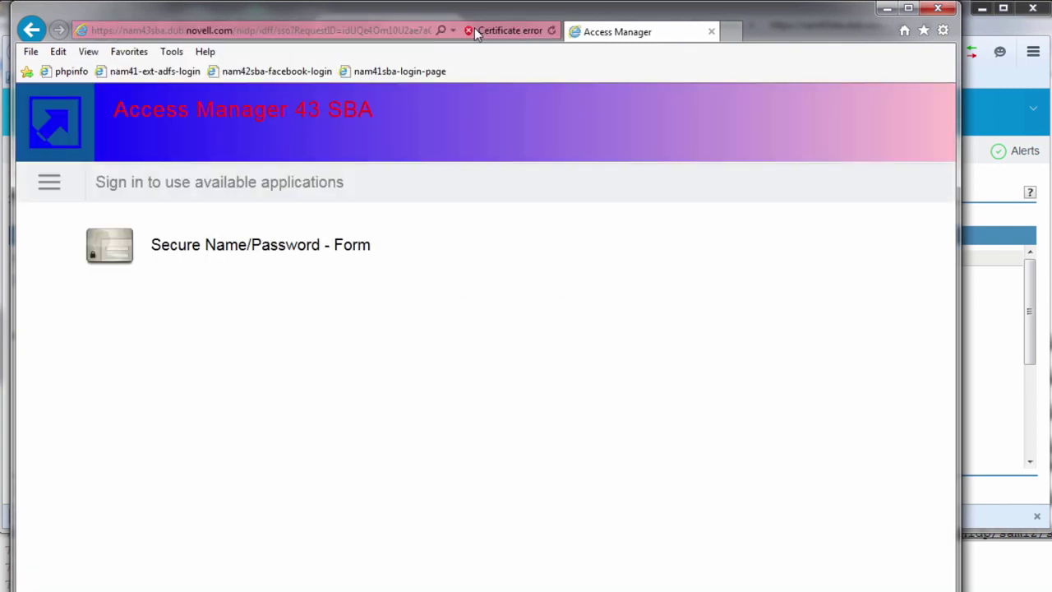
click(51, 183)
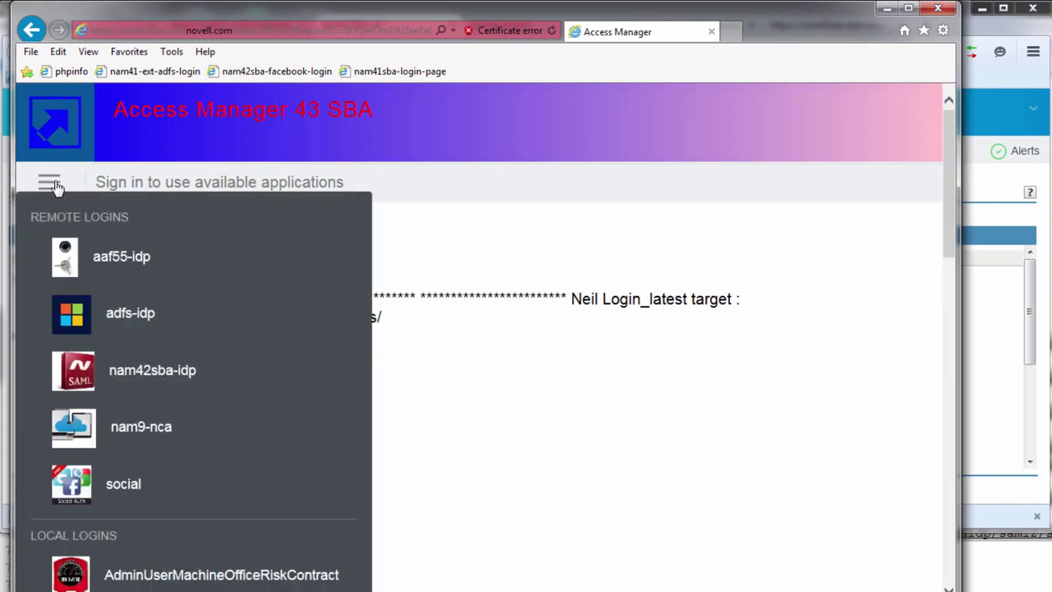
- Sign in via aaf55-idp with the username and directory password, dismissing the fingerprint prompt
click(129, 268)
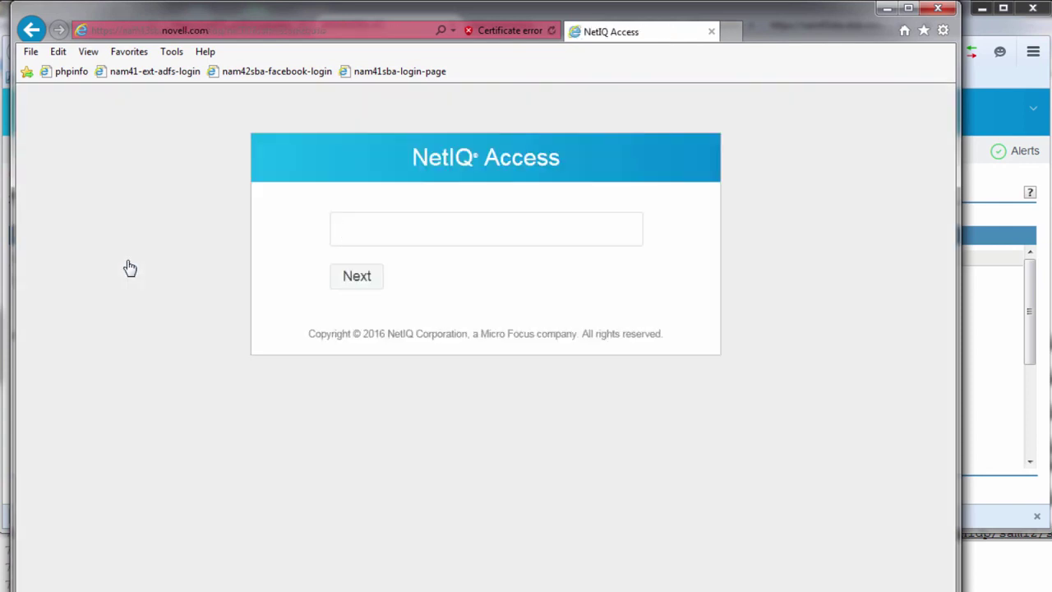
text(ncashell)
key(Return)
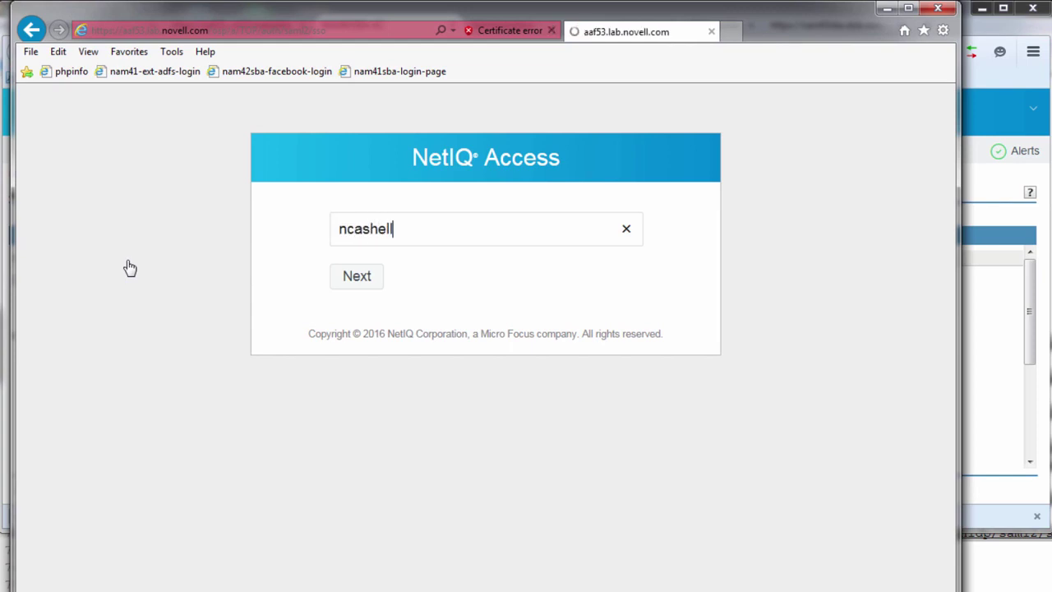
click(357, 280)
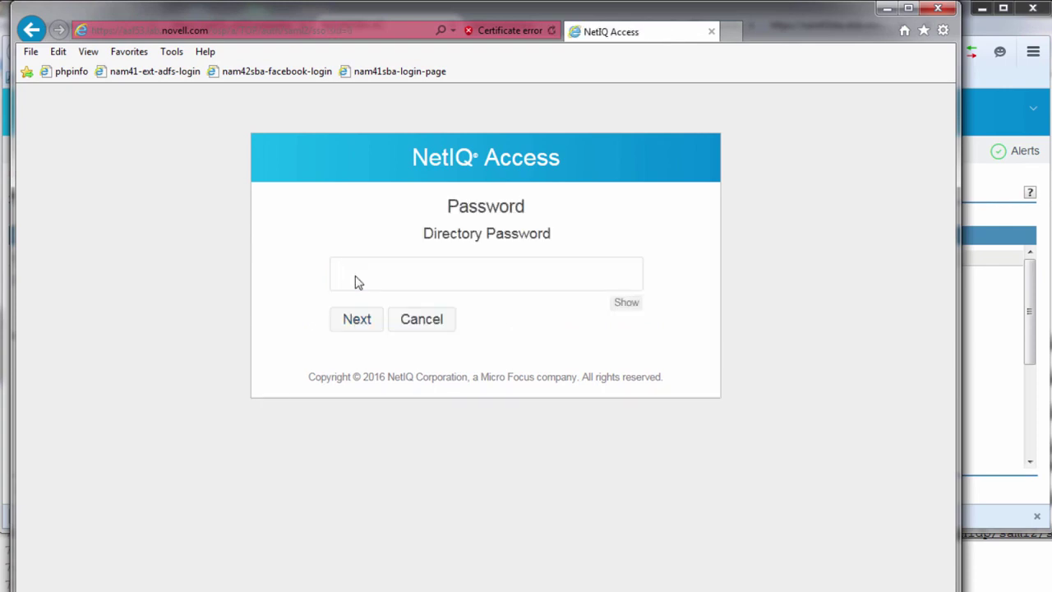
text(••••••)
click(357, 319)
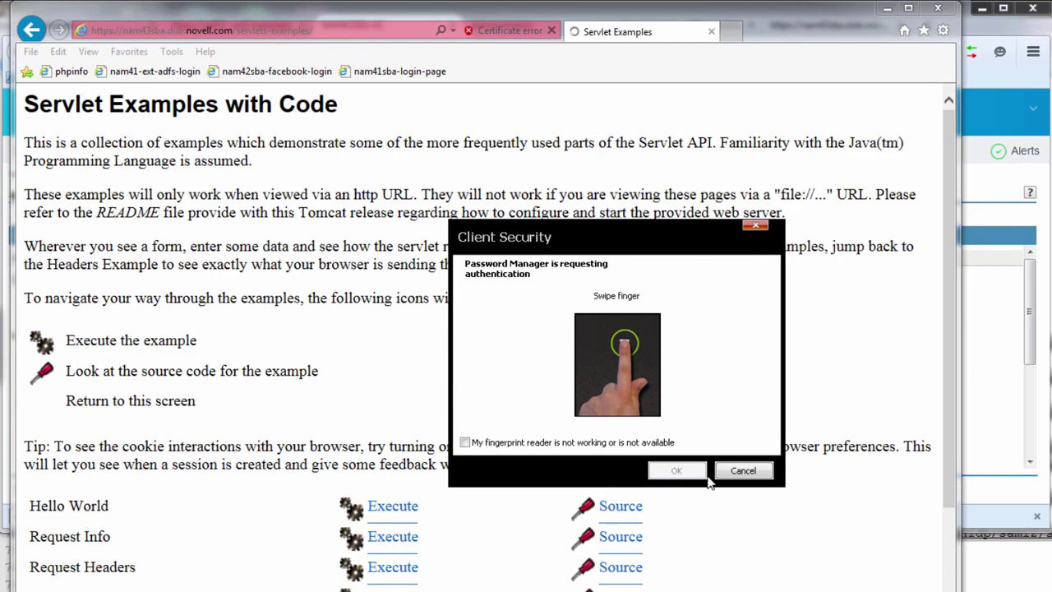
click(742, 470)
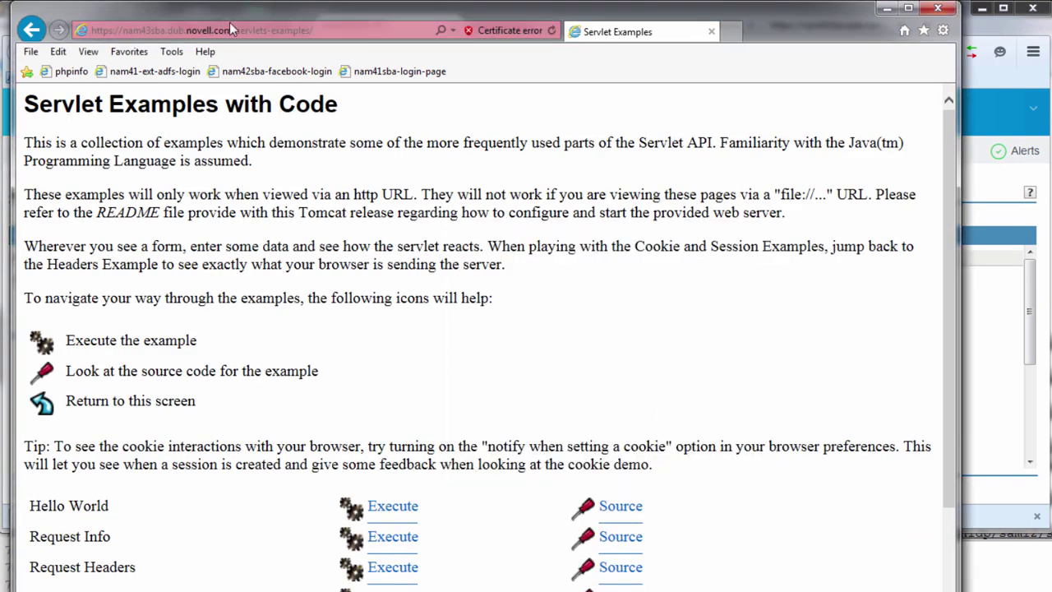